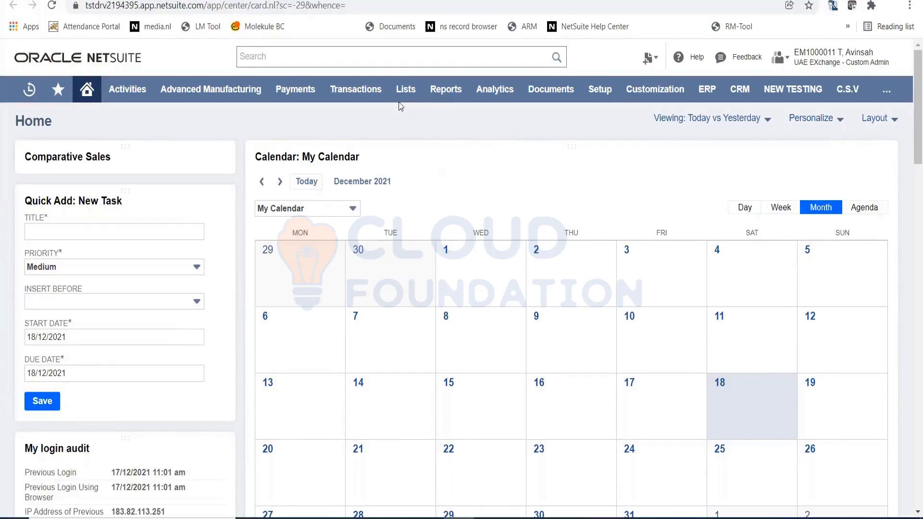
Step: Open the list of vendor records from the relationships lists
{"action": "mouse_move", "coordinate": [401, 91]}
{"action": "mouse_move", "coordinate": [450, 246]}
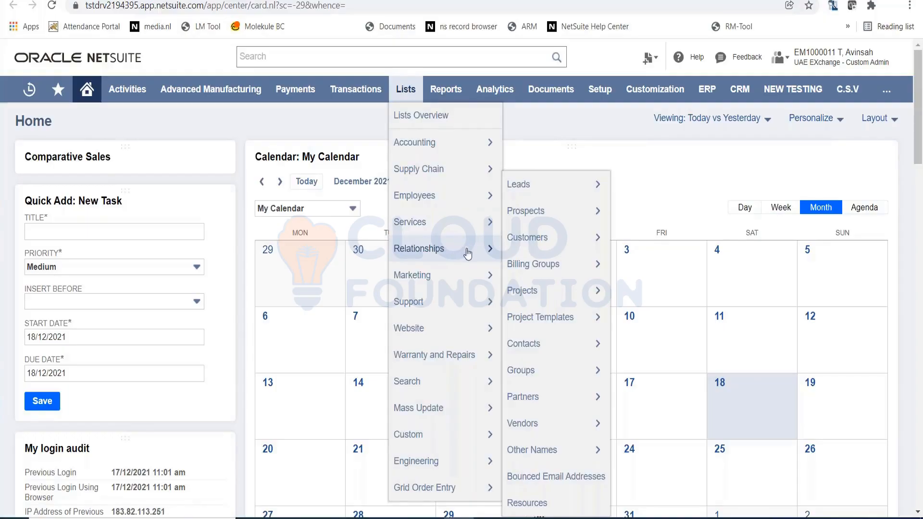
{"action": "mouse_move", "coordinate": [568, 430]}
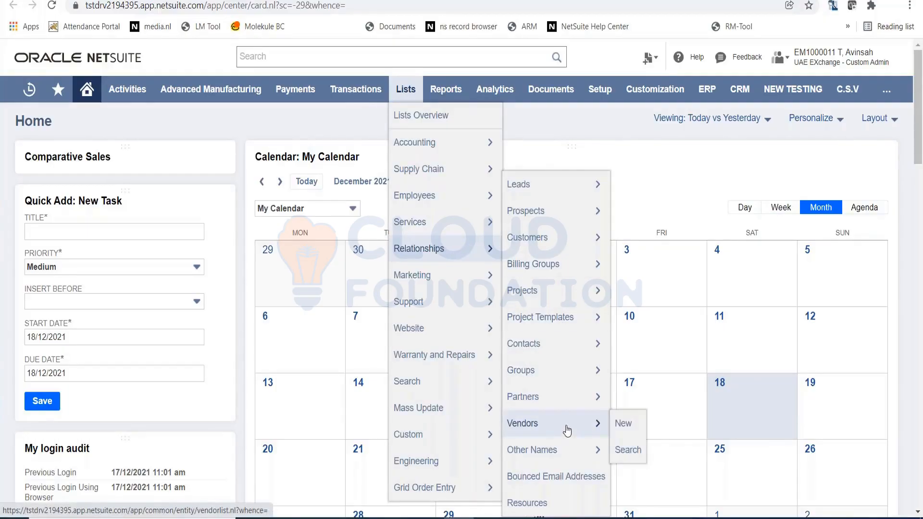
{"action": "left_click", "coordinate": [571, 428]}
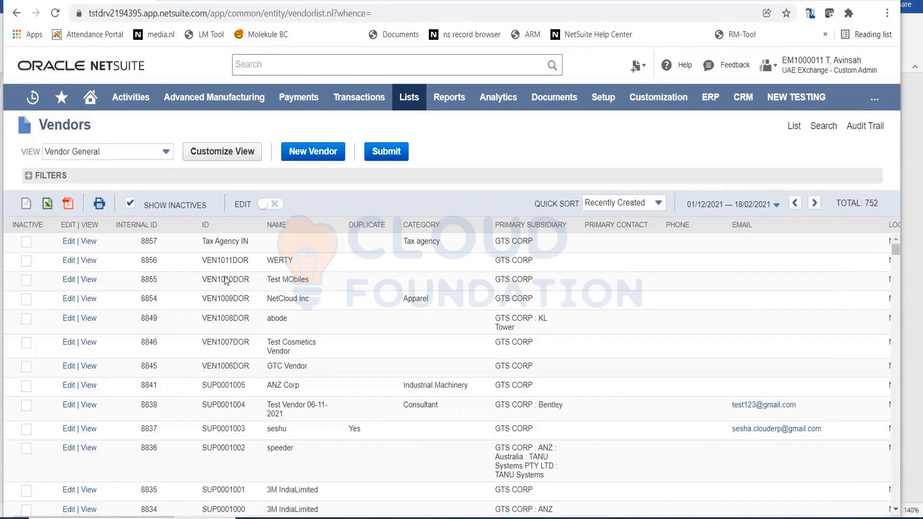
Step: Look through the existing vendors and start a new vendor record
{"action": "scroll", "coordinate": [498, 384], "scroll_direction": "down", "scroll_amount": 10}
{"action": "scroll", "coordinate": [498, 384], "scroll_direction": "down", "scroll_amount": 10}
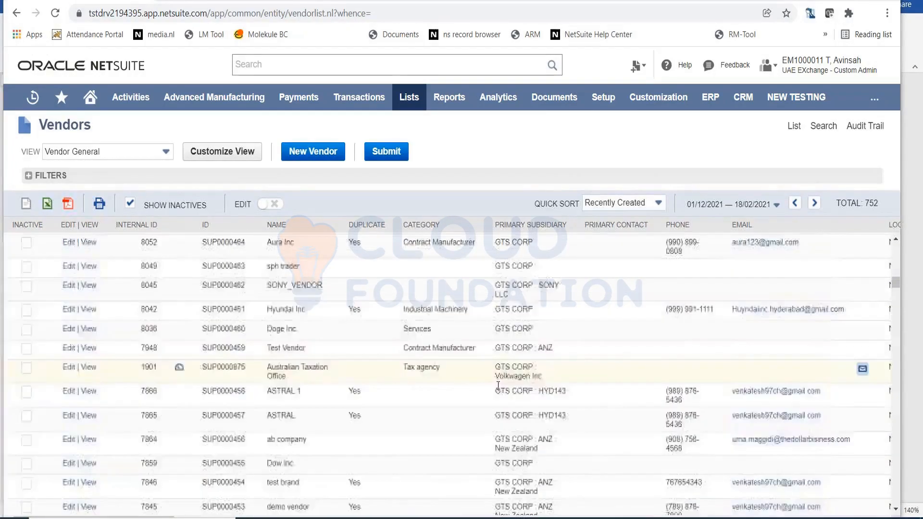
{"action": "scroll", "coordinate": [498, 384], "scroll_direction": "up", "scroll_amount": 15}
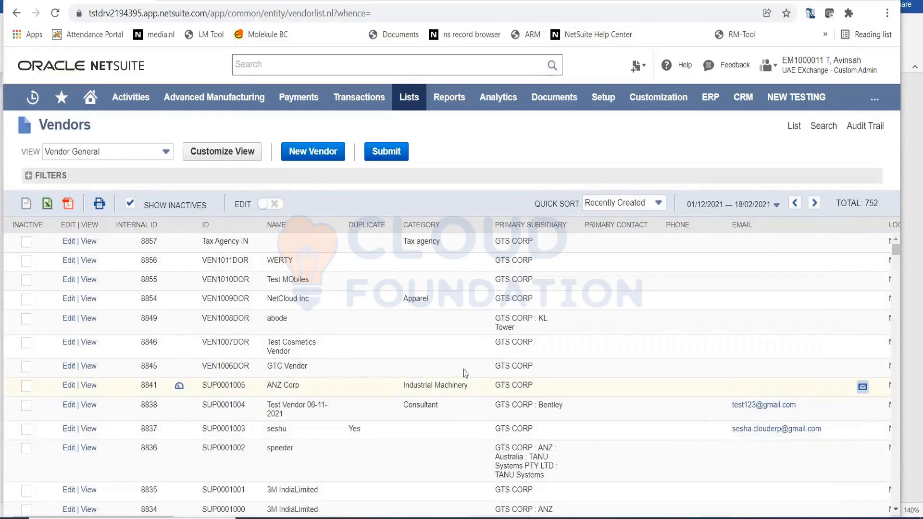
{"action": "left_click", "coordinate": [319, 154]}
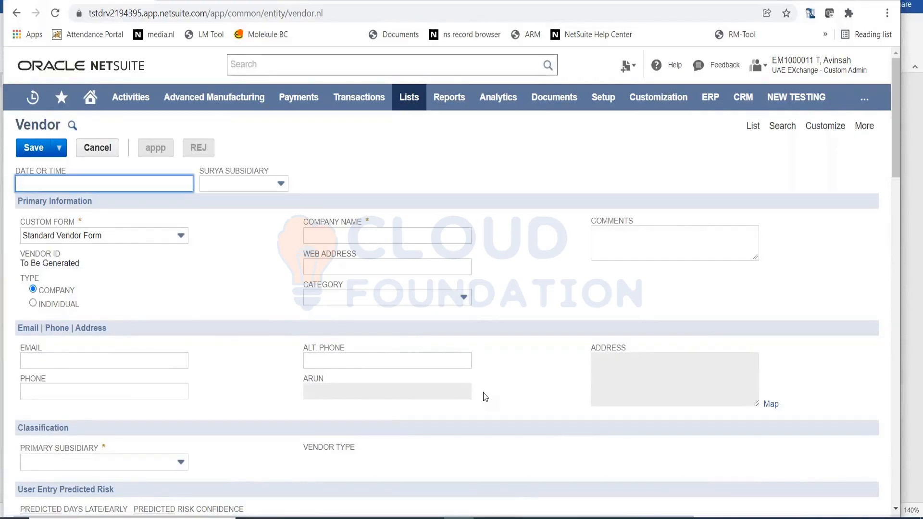
{"action": "left_click", "coordinate": [686, 2]}
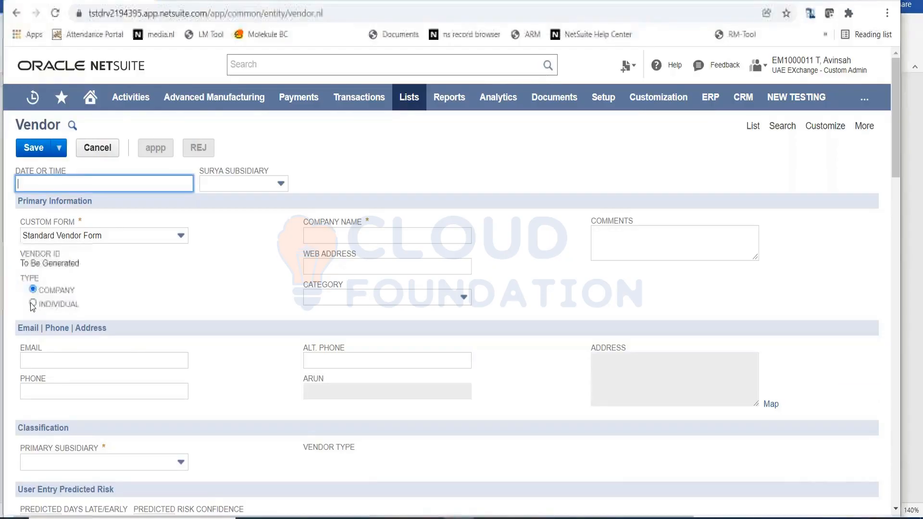
Step: Switch the vendor type to Individual and back to Company, and enter the company name ADA Inc. Vendor
{"action": "left_click", "coordinate": [33, 303]}
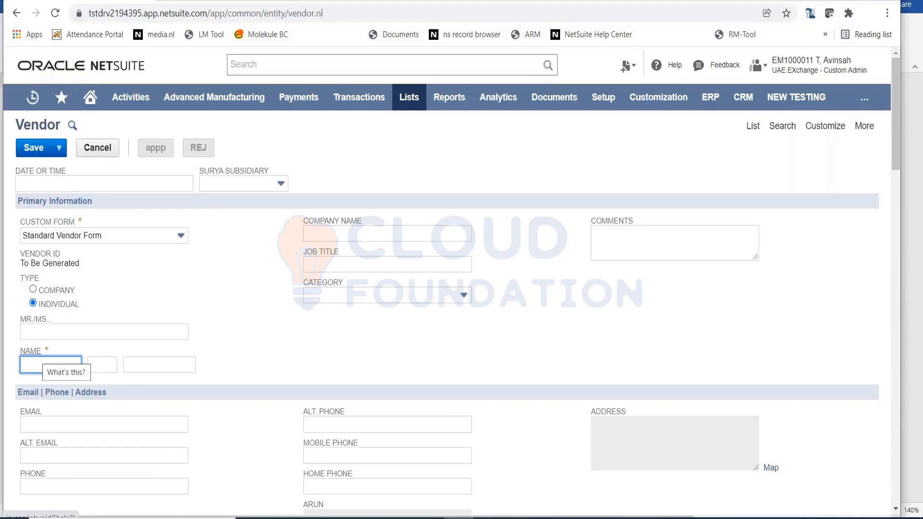
{"action": "left_click", "coordinate": [34, 289]}
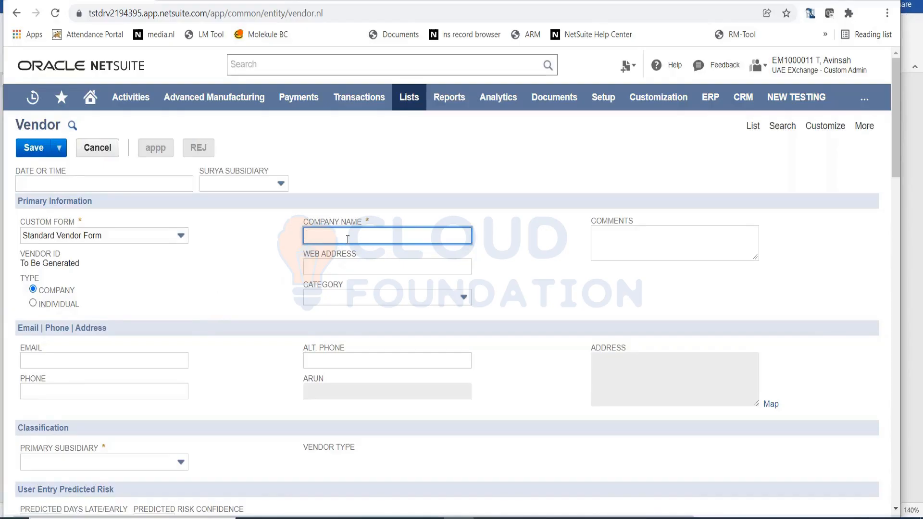
{"action": "type", "text": "ADA Inc. Vendor"}
{"action": "left_click", "coordinate": [492, 256]}
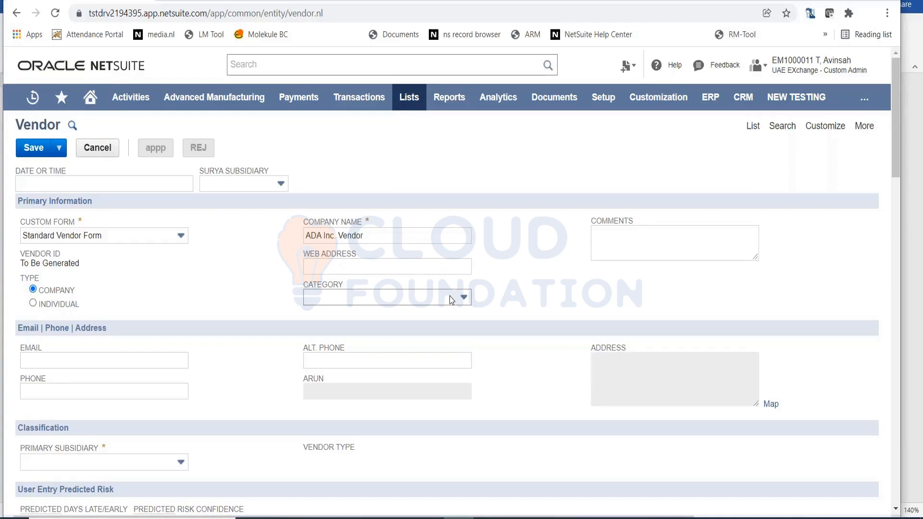
Step: Set the vendor's category in the primary information to Services
{"action": "left_click", "coordinate": [461, 303]}
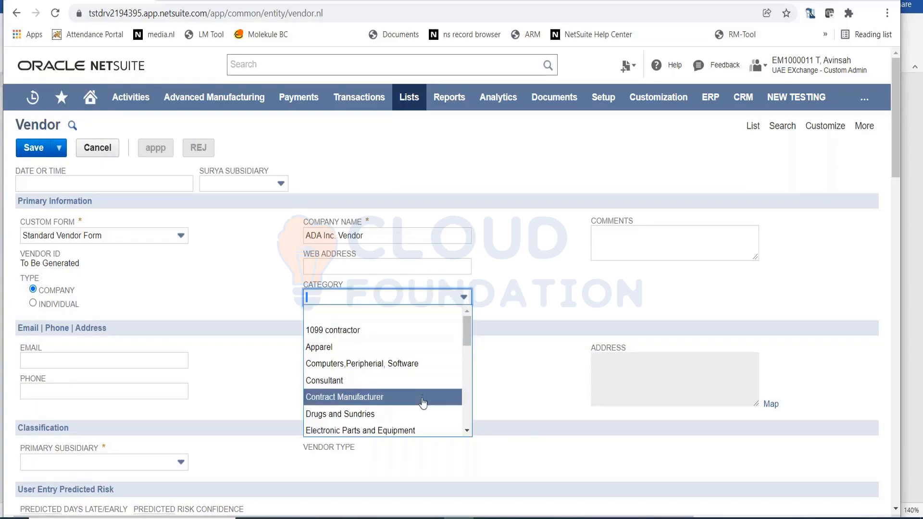
{"action": "left_click_drag", "start_coordinate": [467, 334], "coordinate": [466, 357]}
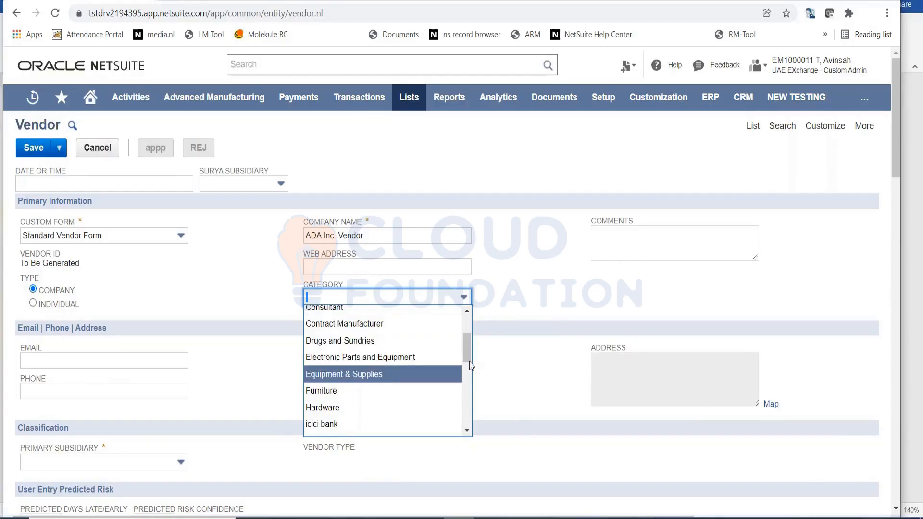
{"action": "left_click_drag", "start_coordinate": [470, 361], "coordinate": [470, 405]}
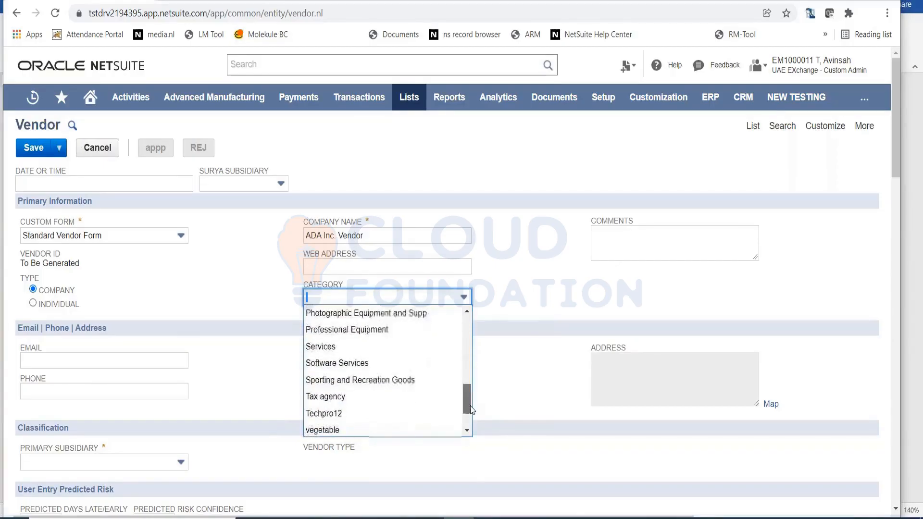
{"action": "left_click", "coordinate": [389, 354]}
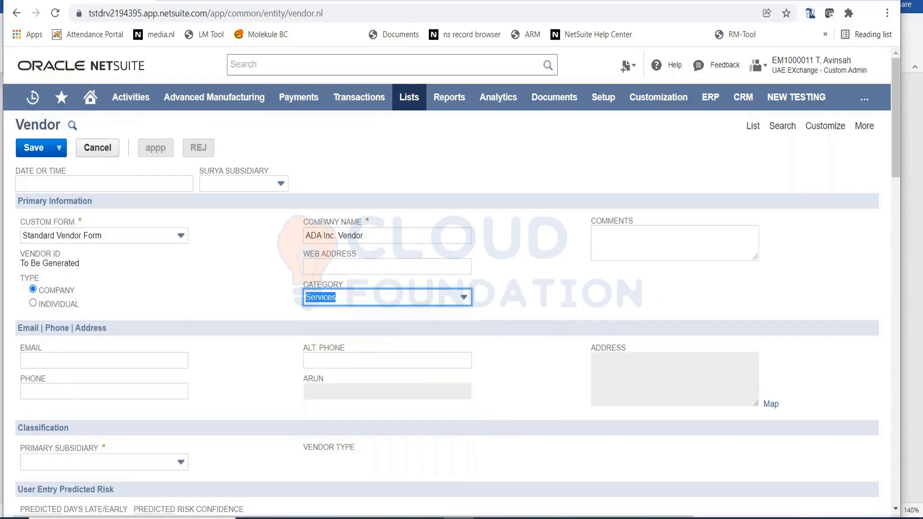
Step: Enter the comment "This is a new service vendor" for the vendor
{"action": "left_click", "coordinate": [610, 240]}
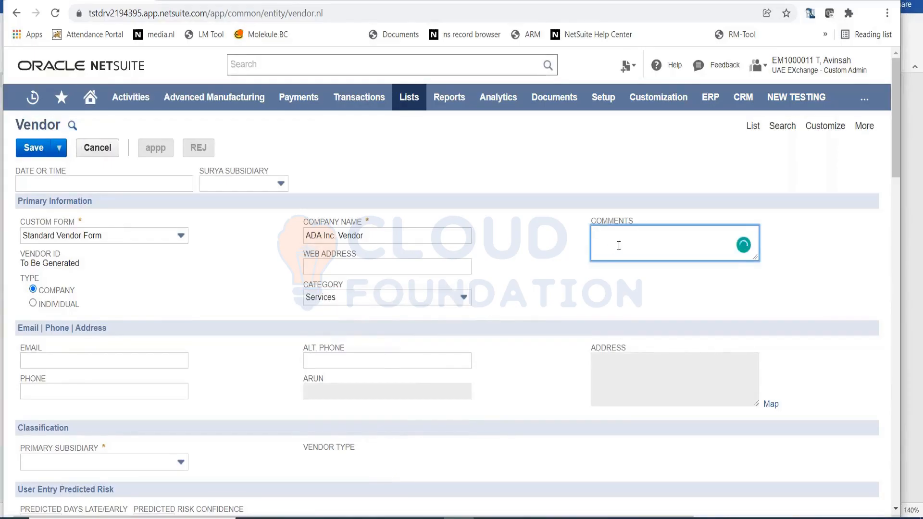
{"action": "type", "text": "This is a new service vendor"}
{"action": "key", "text": "Tab"}
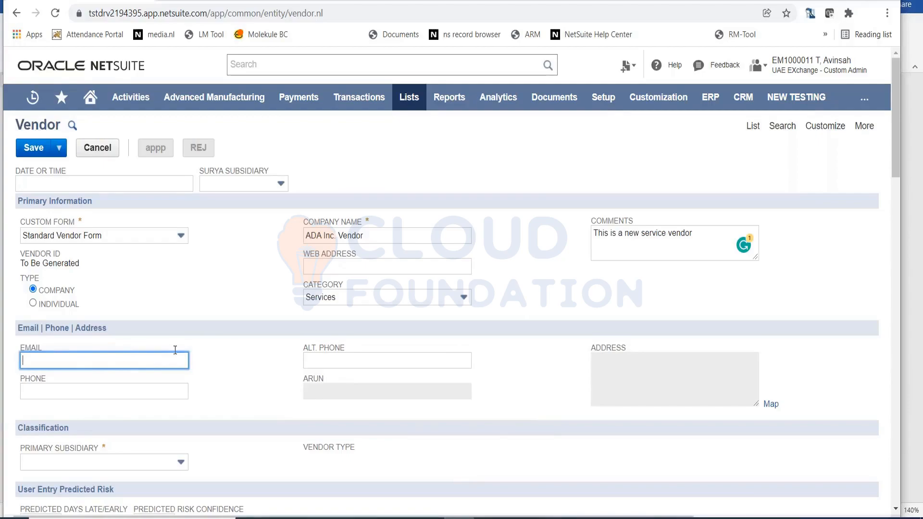
Step: Set the vendor's primary subsidiary in the classification section to GTS CORP
{"action": "scroll", "coordinate": [107, 193], "scroll_direction": "down", "scroll_amount": 5}
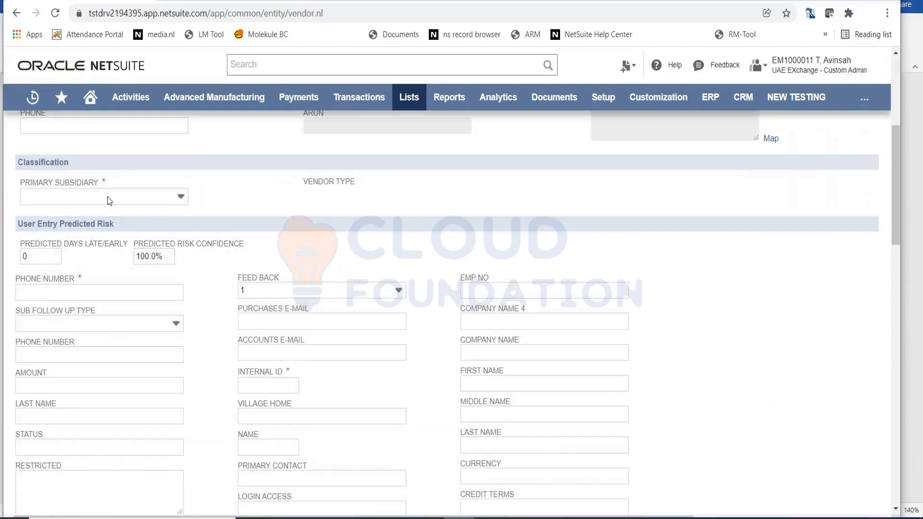
{"action": "left_click", "coordinate": [180, 201]}
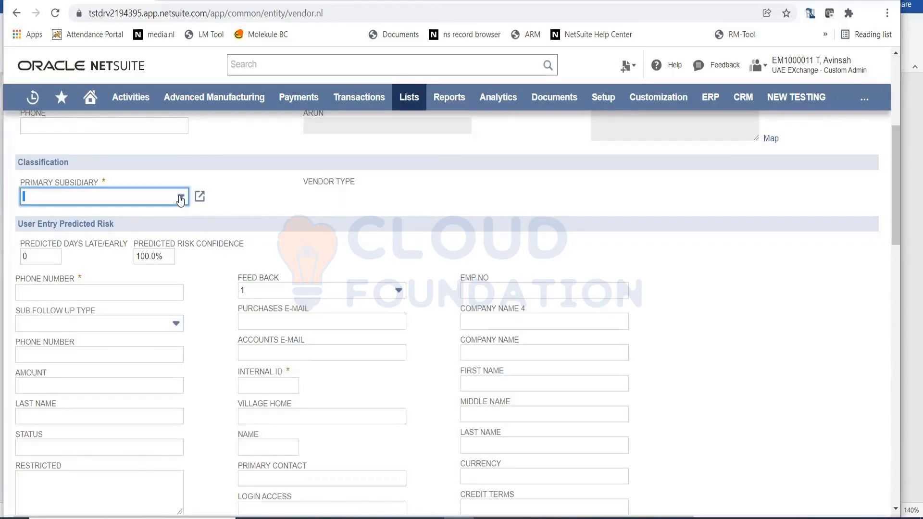
{"action": "left_click", "coordinate": [180, 201]}
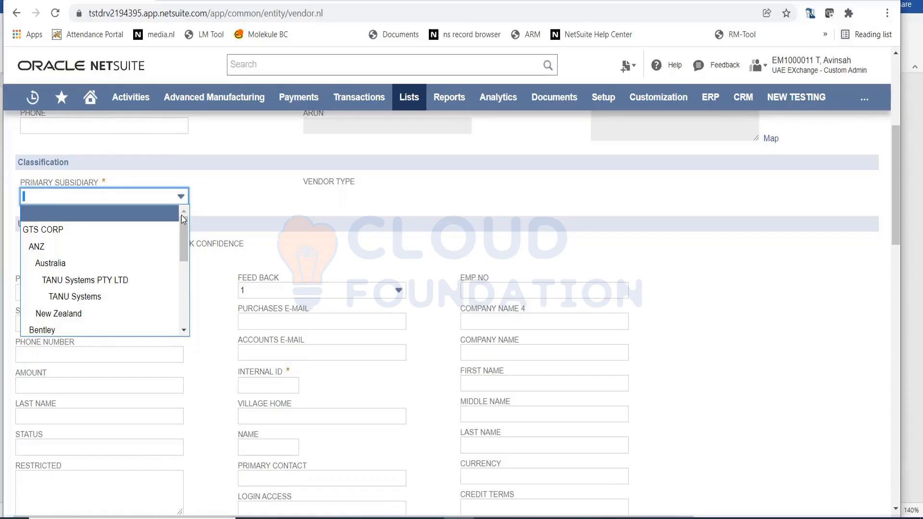
{"action": "left_click", "coordinate": [138, 236]}
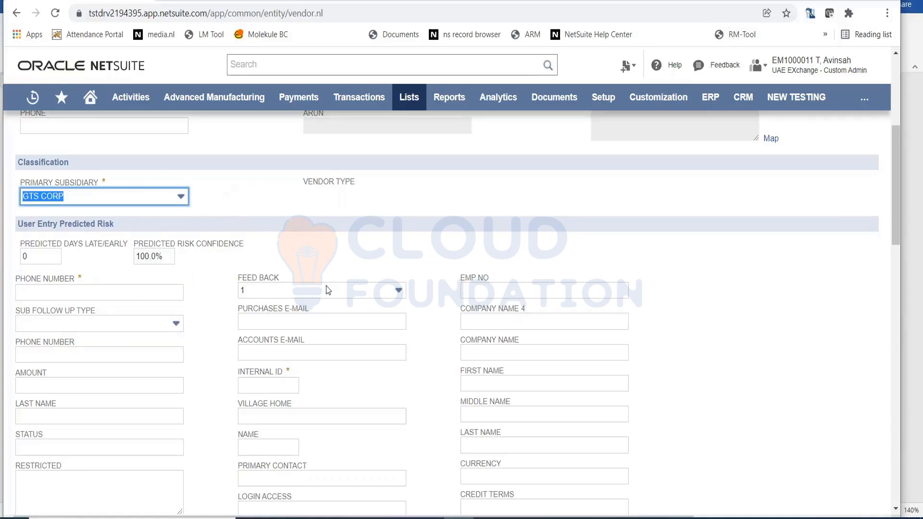
Step: Fill in the vendor's required phone number and internal ID
{"action": "left_click", "coordinate": [111, 292]}
{"action": "type", "text": "12345"}
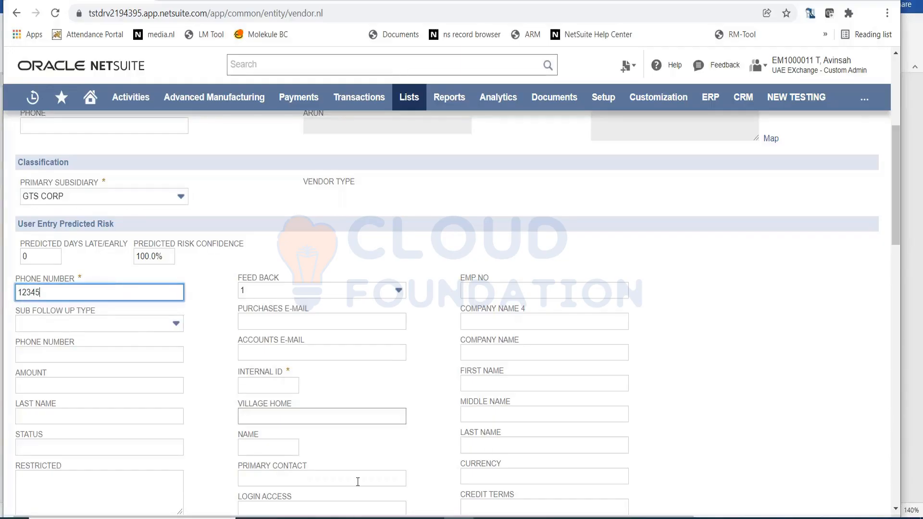
{"action": "left_click", "coordinate": [297, 384]}
{"action": "type", "text": "1"}
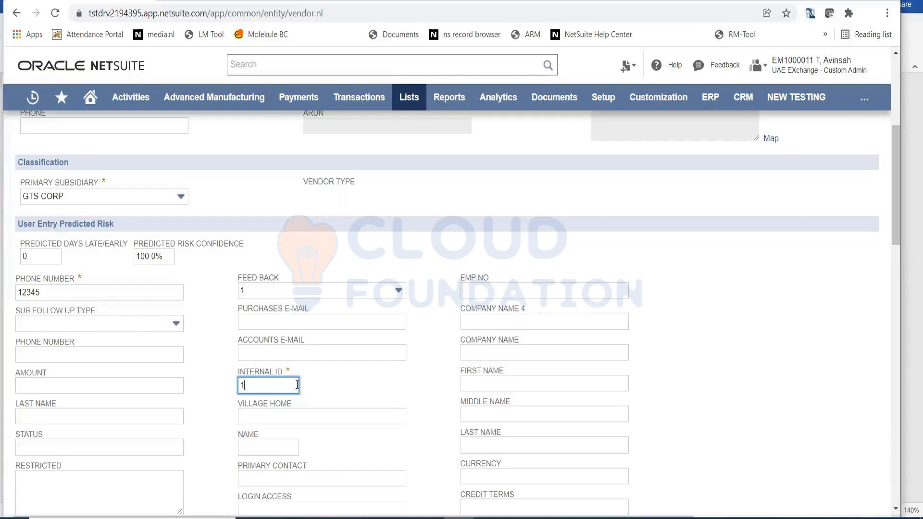
{"action": "type", "text": "2366969"}
{"action": "left_click", "coordinate": [423, 380]}
Step: Open the vendor's financial details and set the default payables account to 2000 Accounts Payable
{"action": "scroll", "coordinate": [424, 382], "scroll_direction": "down", "scroll_amount": 10}
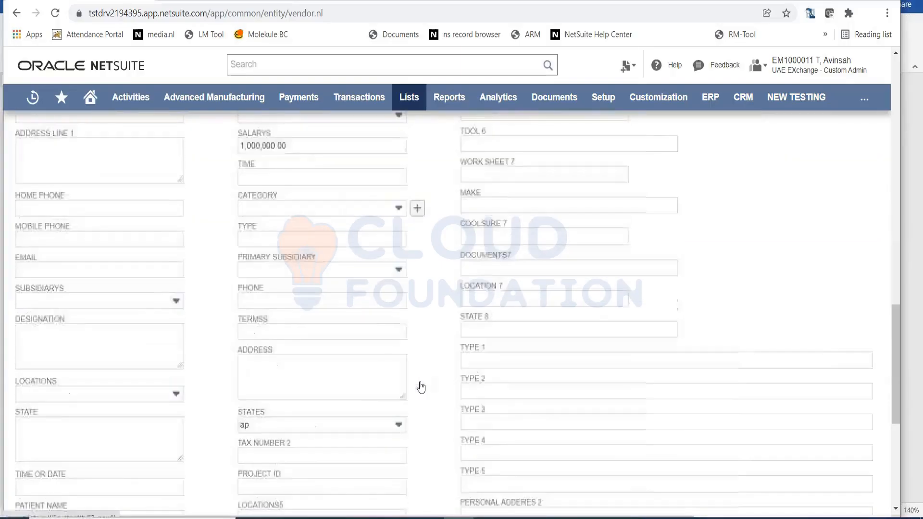
{"action": "scroll", "coordinate": [423, 393], "scroll_direction": "down", "scroll_amount": 4}
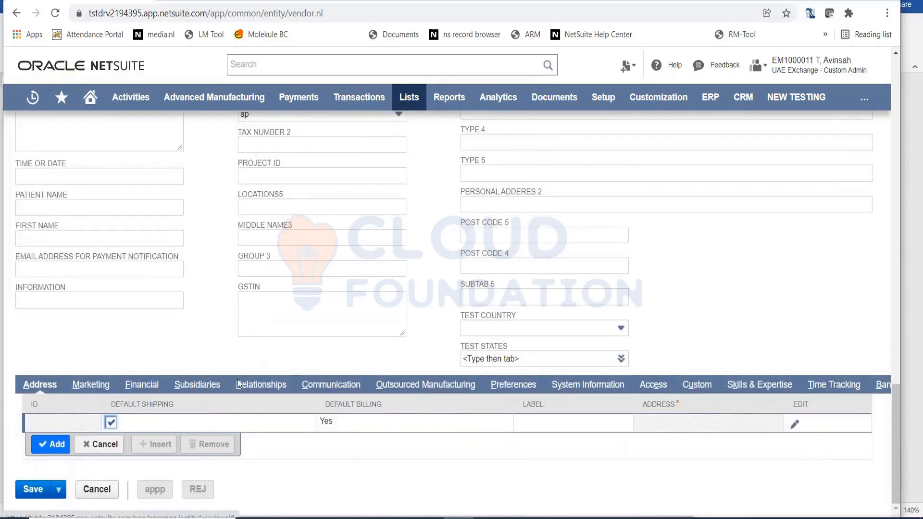
{"action": "left_click", "coordinate": [143, 387]}
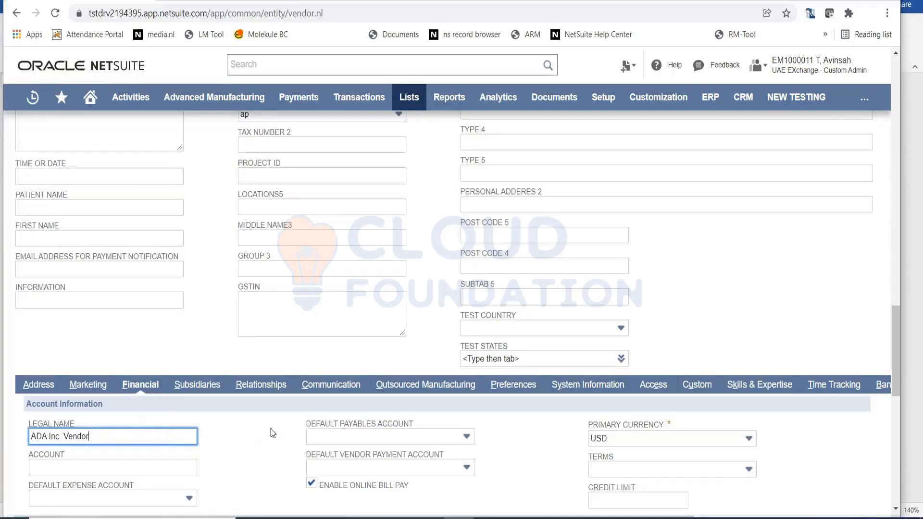
{"action": "scroll", "coordinate": [283, 410], "scroll_direction": "down", "scroll_amount": 5}
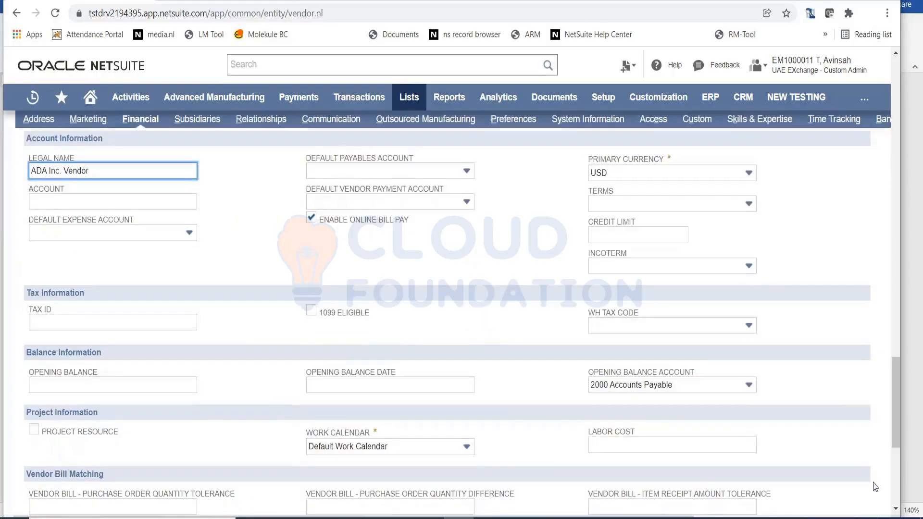
{"action": "left_click_drag", "start_coordinate": [898, 422], "coordinate": [896, 410]}
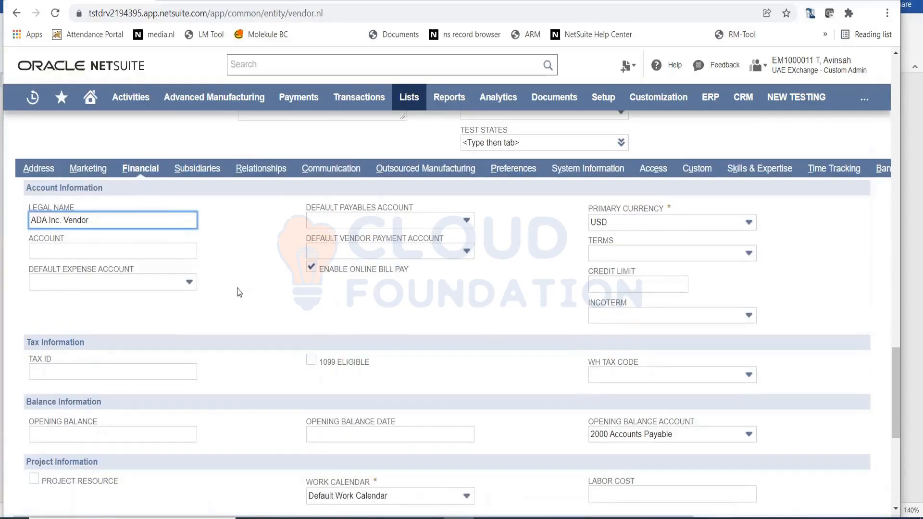
{"action": "left_click", "coordinate": [434, 225]}
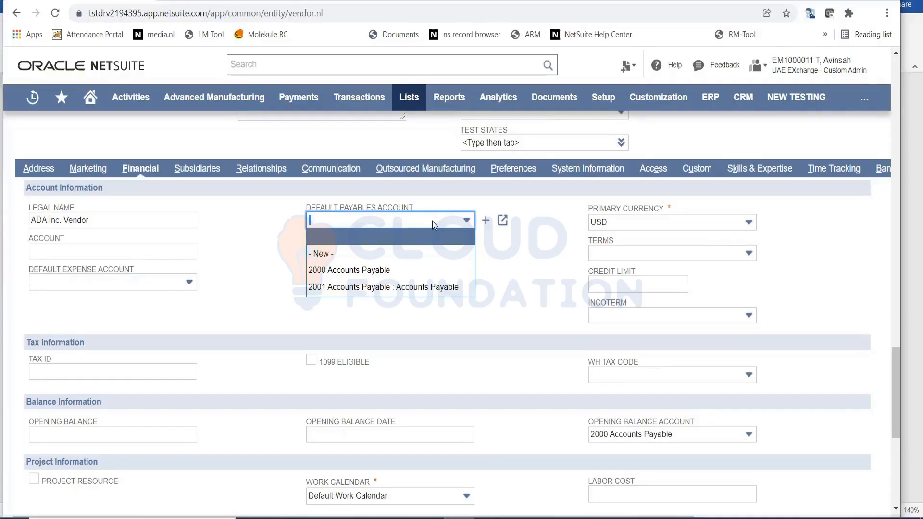
{"action": "left_click", "coordinate": [353, 270]}
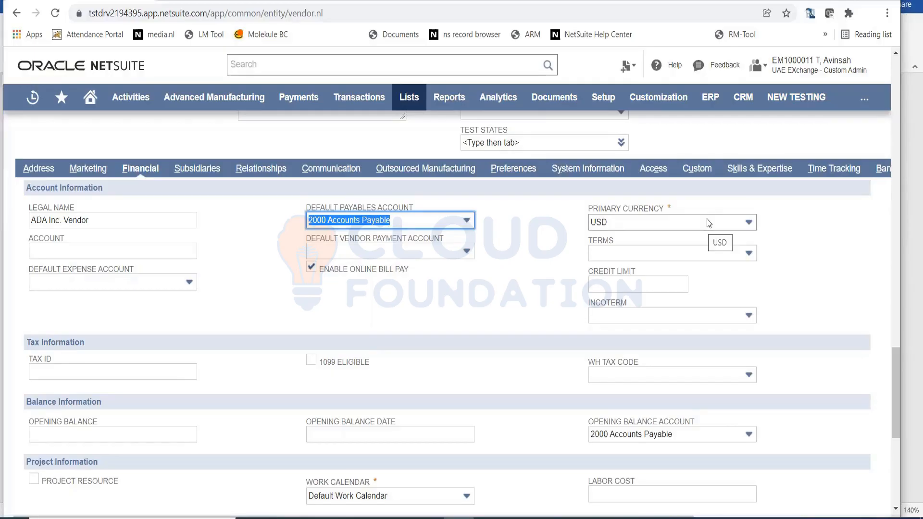
Step: Set the vendor's primary currency to INR in the account information
{"action": "scroll", "coordinate": [478, 310], "scroll_direction": "up", "scroll_amount": 10}
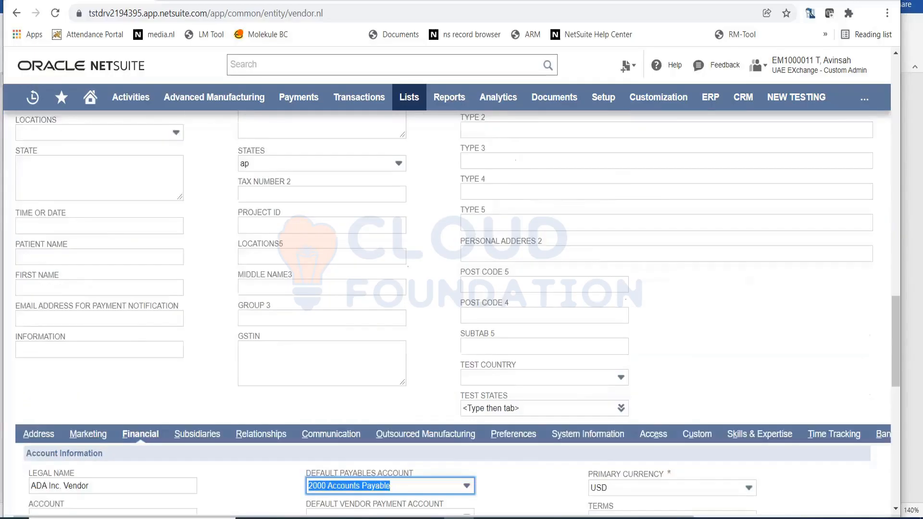
{"action": "scroll", "coordinate": [81, 312], "scroll_direction": "up", "scroll_amount": 15}
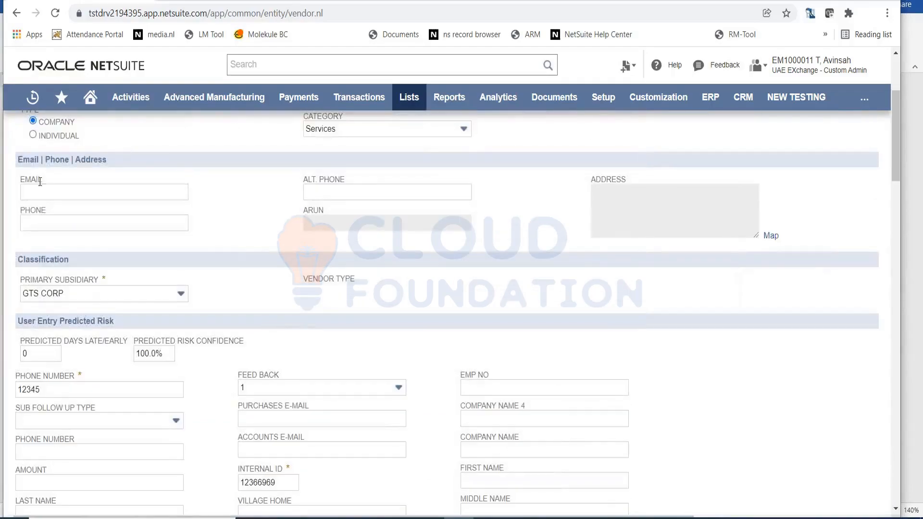
{"action": "scroll", "coordinate": [556, 455], "scroll_direction": "down", "scroll_amount": 15}
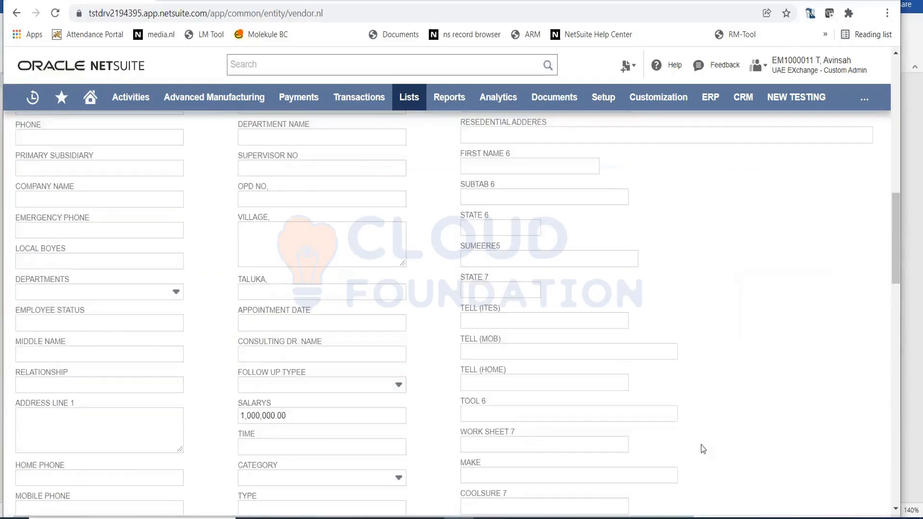
{"action": "scroll", "coordinate": [701, 445], "scroll_direction": "down", "scroll_amount": 5}
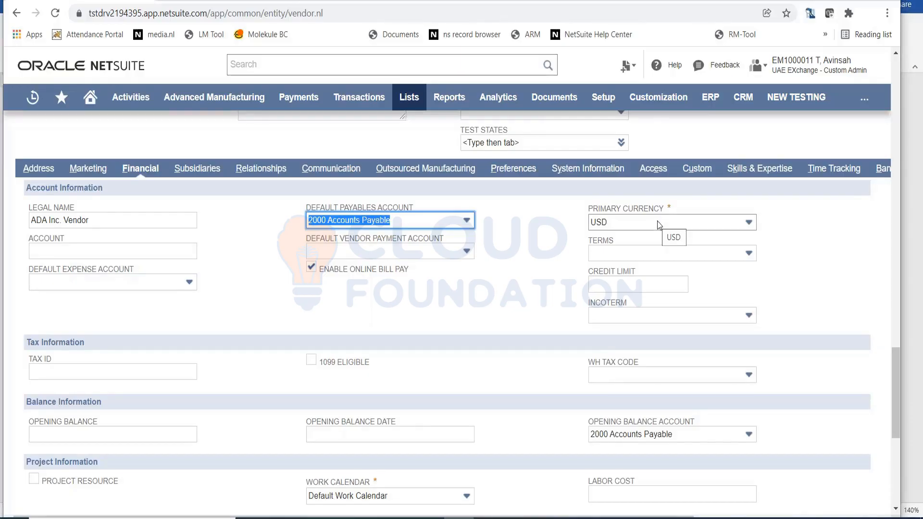
{"action": "left_click", "coordinate": [662, 228]}
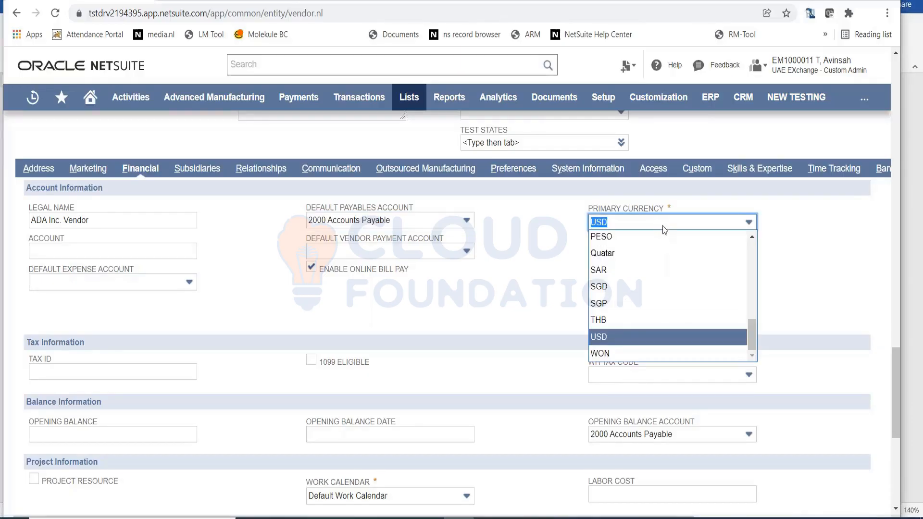
{"action": "left_click", "coordinate": [752, 237]}
{"action": "left_click", "coordinate": [752, 237]}
{"action": "left_click", "coordinate": [751, 250]}
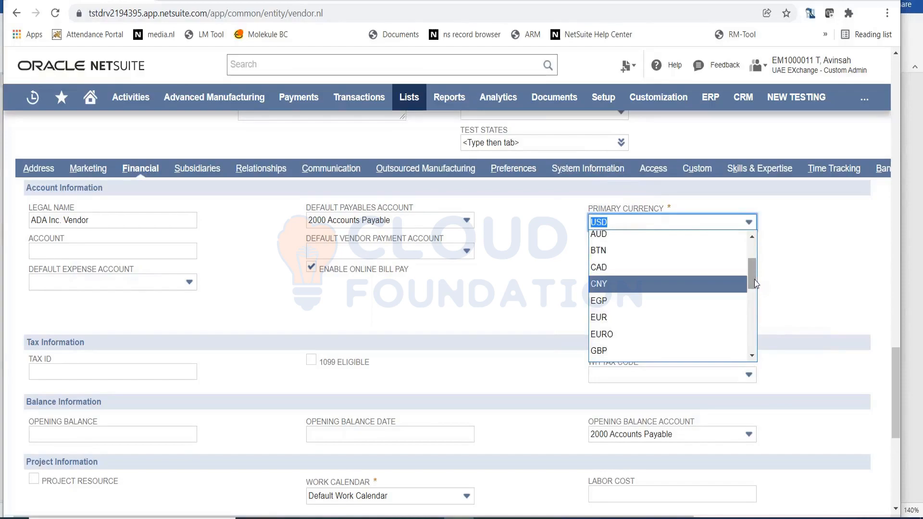
{"action": "left_click_drag", "start_coordinate": [755, 280], "coordinate": [754, 298]}
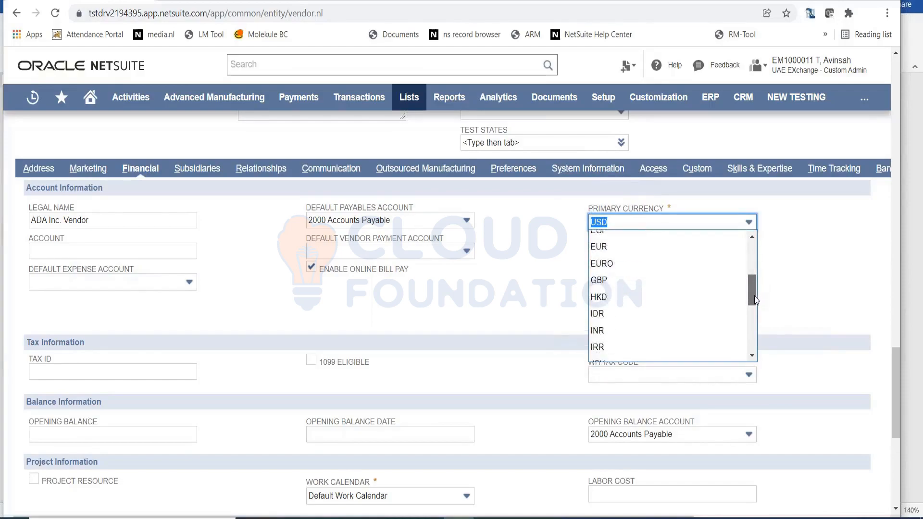
{"action": "left_click", "coordinate": [632, 327]}
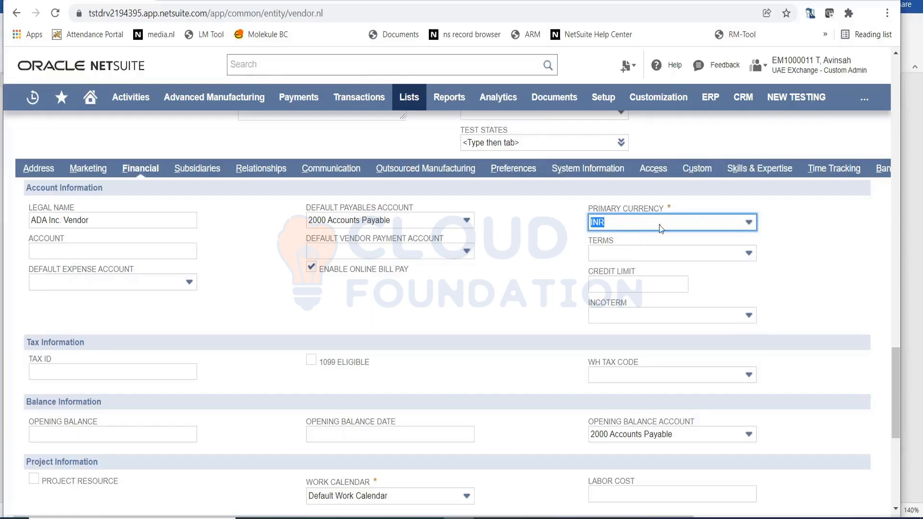
Step: Change the vendor's primary currency back to USD
{"action": "left_click", "coordinate": [719, 223]}
{"action": "scroll", "coordinate": [754, 343], "scroll_direction": "down", "scroll_amount": 3}
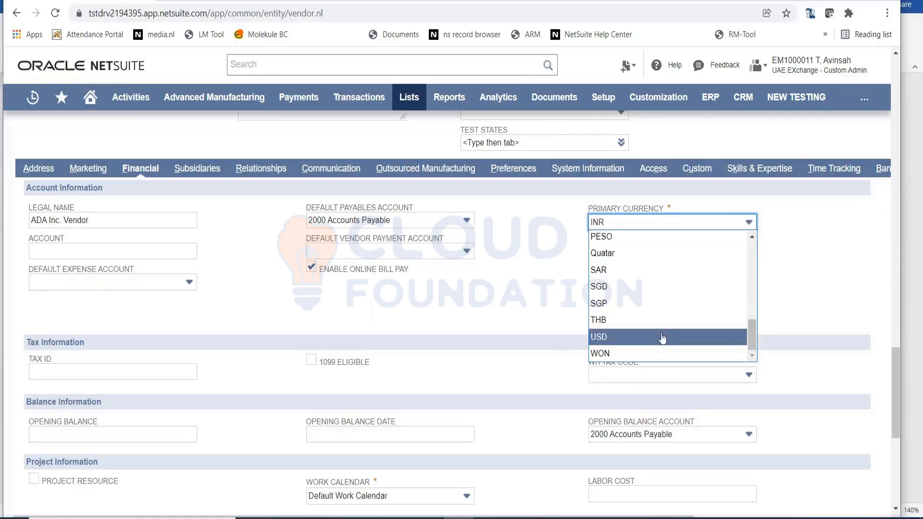
{"action": "left_click", "coordinate": [661, 336]}
Step: Set the vendor's payment terms to Net 15
{"action": "left_click", "coordinate": [711, 255]}
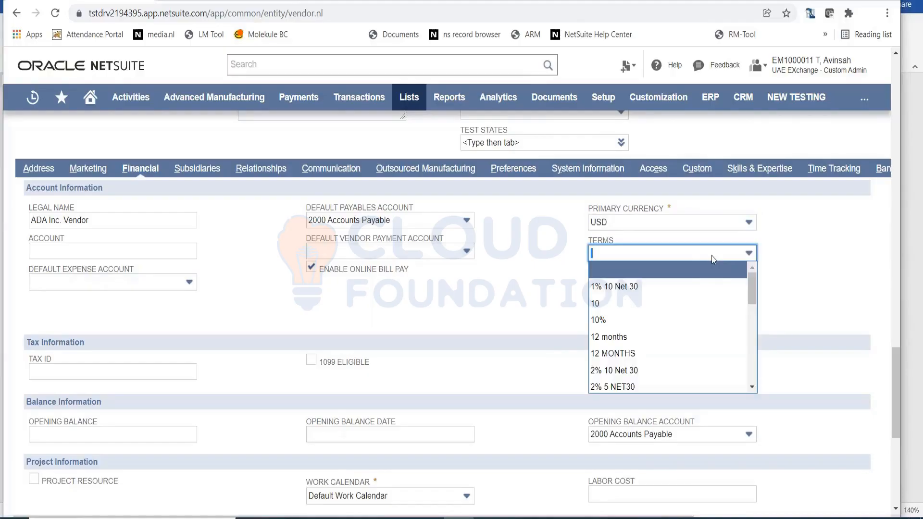
{"action": "left_click_drag", "start_coordinate": [757, 292], "coordinate": [757, 380]}
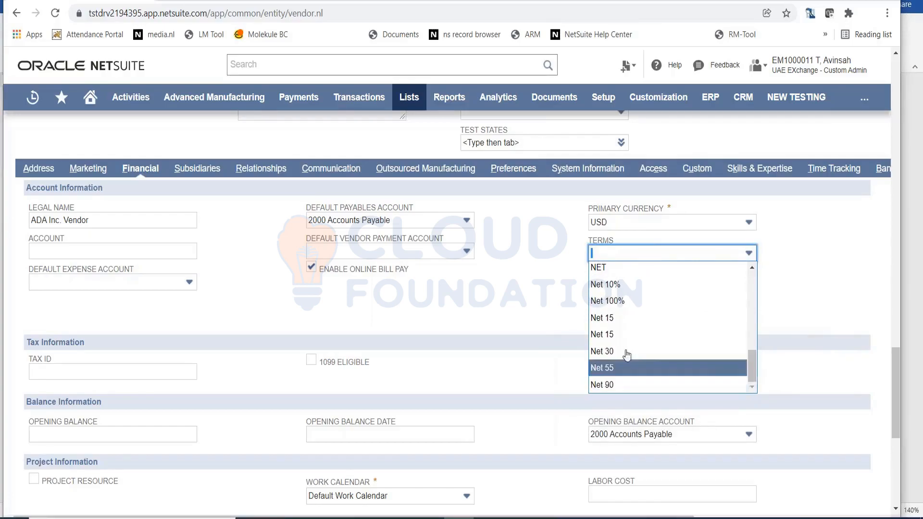
{"action": "left_click", "coordinate": [622, 319]}
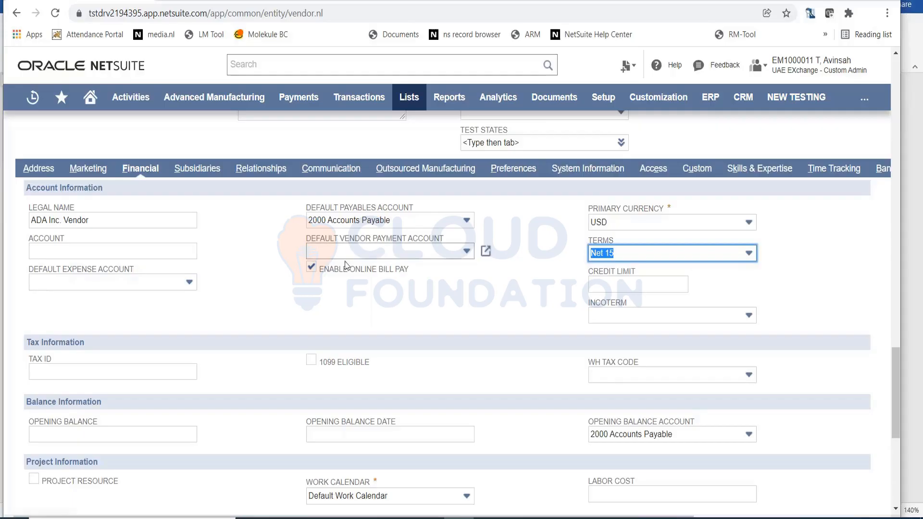
Step: Examine the vendor's tax ID and withholding tax code fields and the remaining financial sections down to the currency list
{"action": "left_click", "coordinate": [111, 373]}
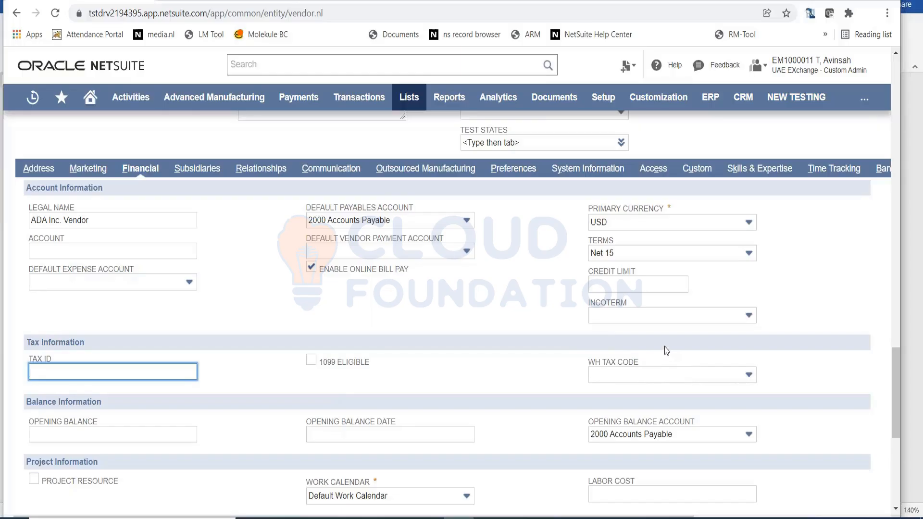
{"action": "left_click", "coordinate": [726, 376]}
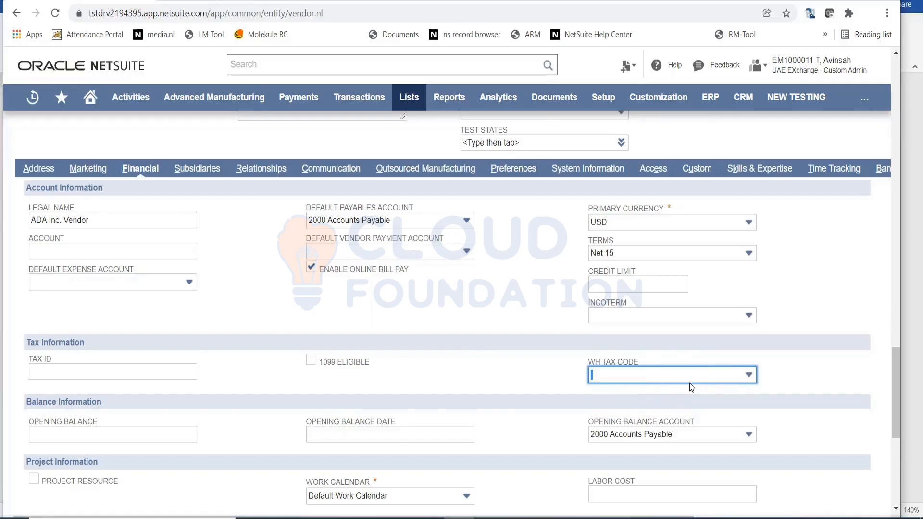
{"action": "scroll", "coordinate": [690, 387], "scroll_direction": "down", "scroll_amount": 5}
{"action": "scroll", "coordinate": [687, 385], "scroll_direction": "down", "scroll_amount": 2}
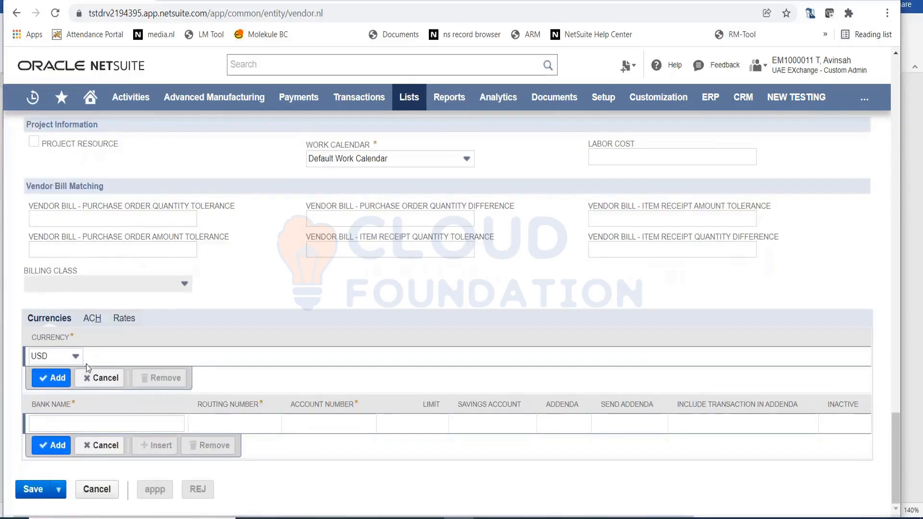
{"action": "scroll", "coordinate": [817, 186], "scroll_direction": "up", "scroll_amount": 15}
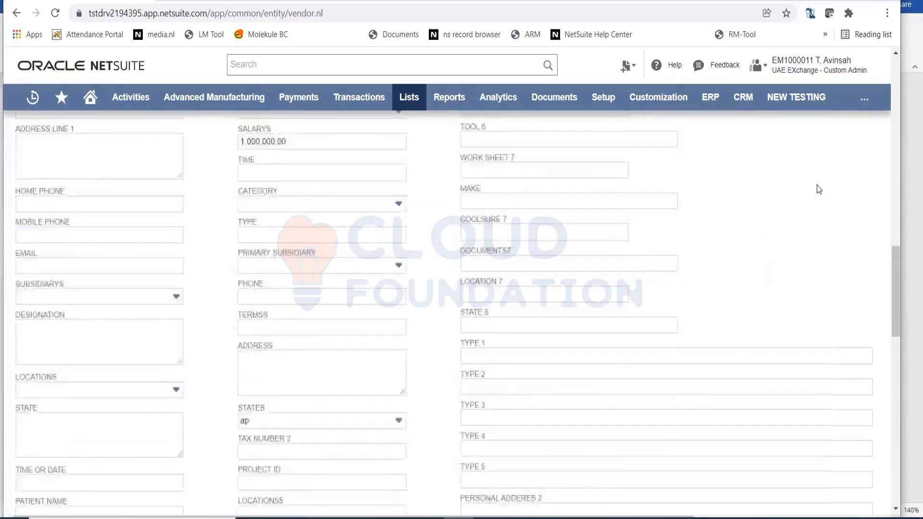
{"action": "scroll", "coordinate": [817, 204], "scroll_direction": "down", "scroll_amount": 3}
{"action": "scroll", "coordinate": [769, 193], "scroll_direction": "down", "scroll_amount": 6}
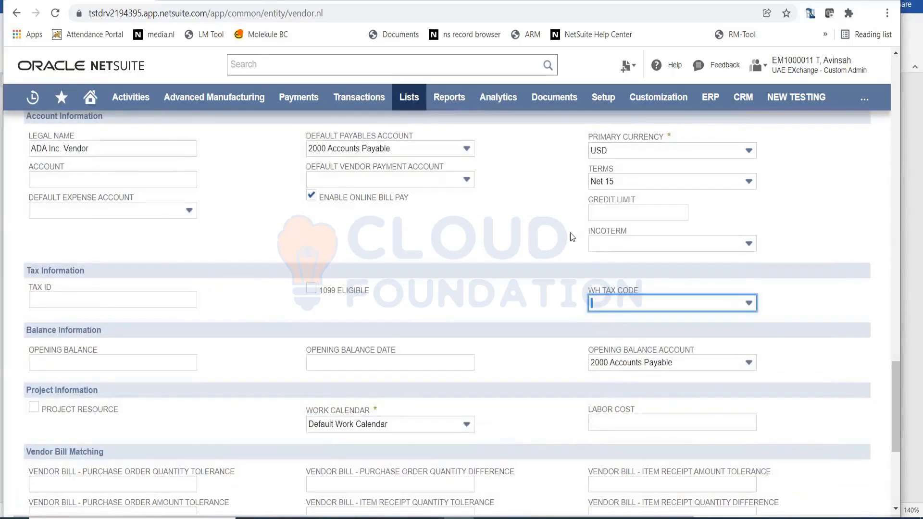
{"action": "scroll", "coordinate": [529, 230], "scroll_direction": "down", "scroll_amount": 3}
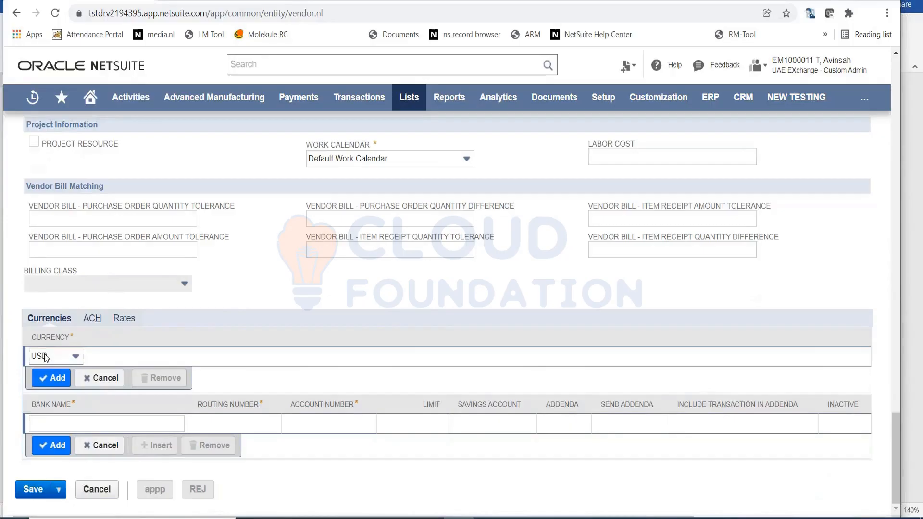
Step: Add EUR to the vendor's list of transaction currencies
{"action": "left_click", "coordinate": [75, 357]}
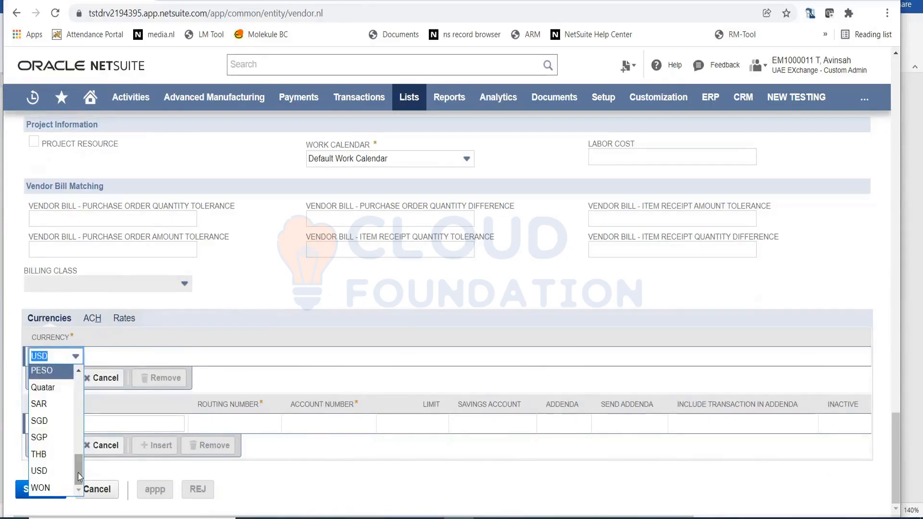
{"action": "left_click_drag", "start_coordinate": [81, 470], "coordinate": [80, 426]}
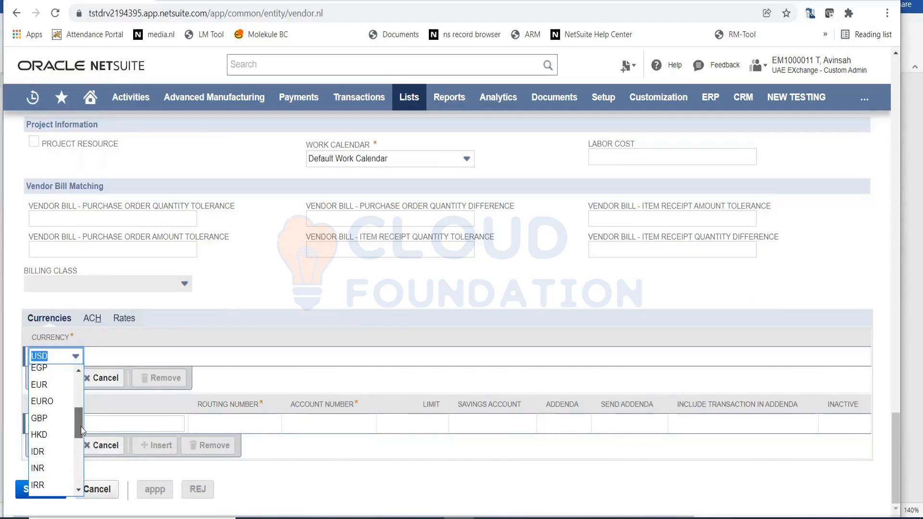
{"action": "left_click", "coordinate": [55, 379]}
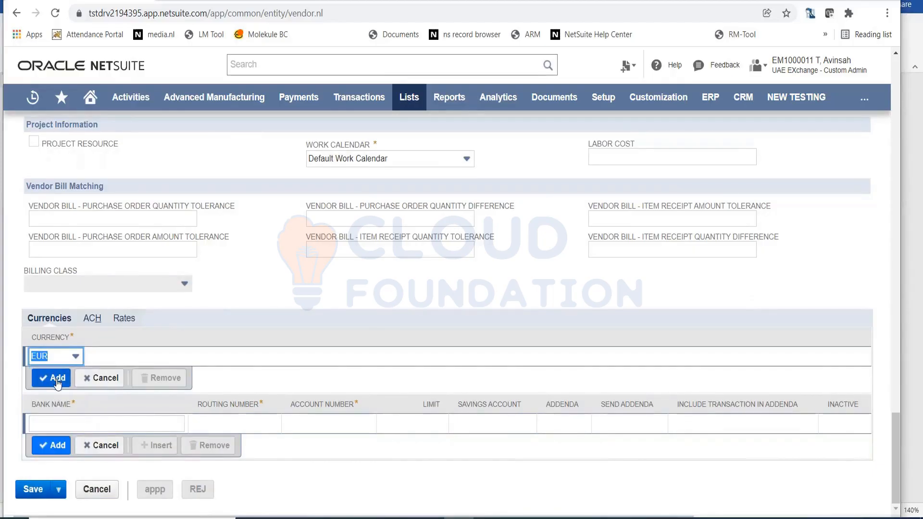
{"action": "left_click", "coordinate": [55, 377]}
Step: Add CAD as a further currency in the vendor's currency list
{"action": "left_click", "coordinate": [75, 375]}
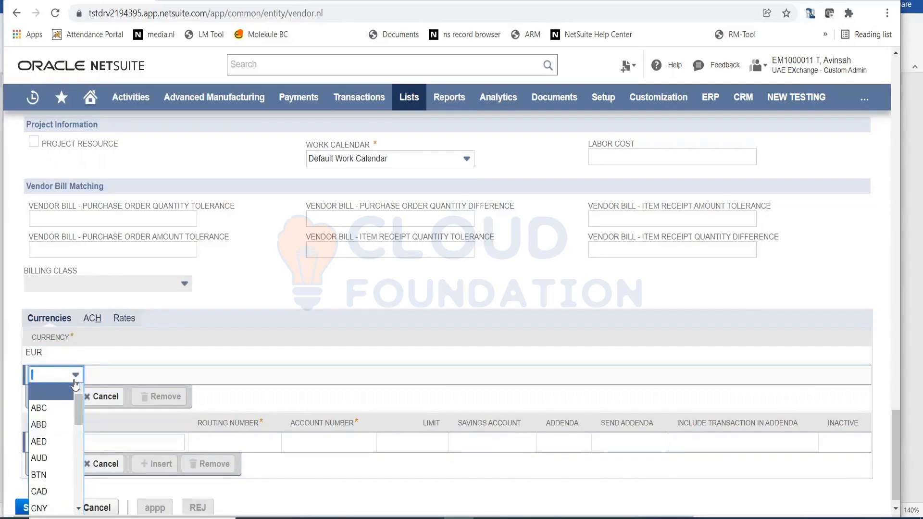
{"action": "left_click_drag", "start_coordinate": [79, 414], "coordinate": [80, 424]}
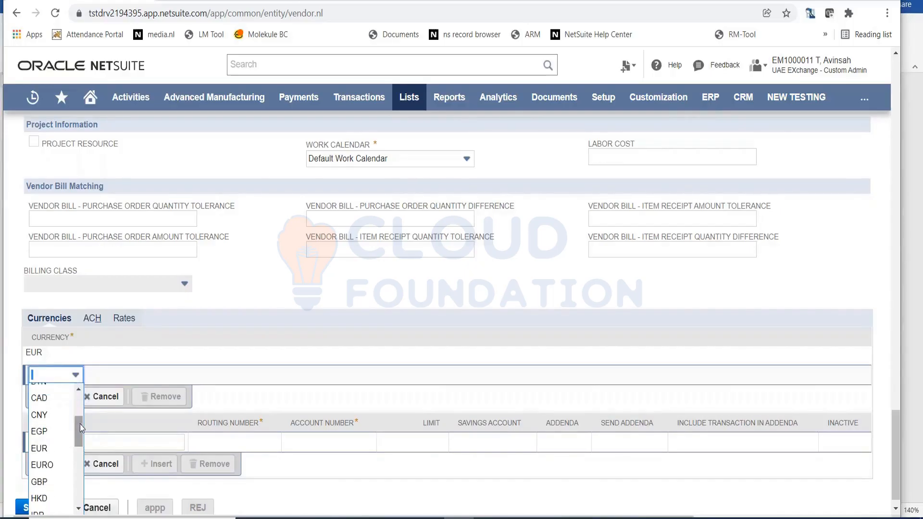
{"action": "left_click", "coordinate": [53, 399]}
{"action": "left_click", "coordinate": [55, 398]}
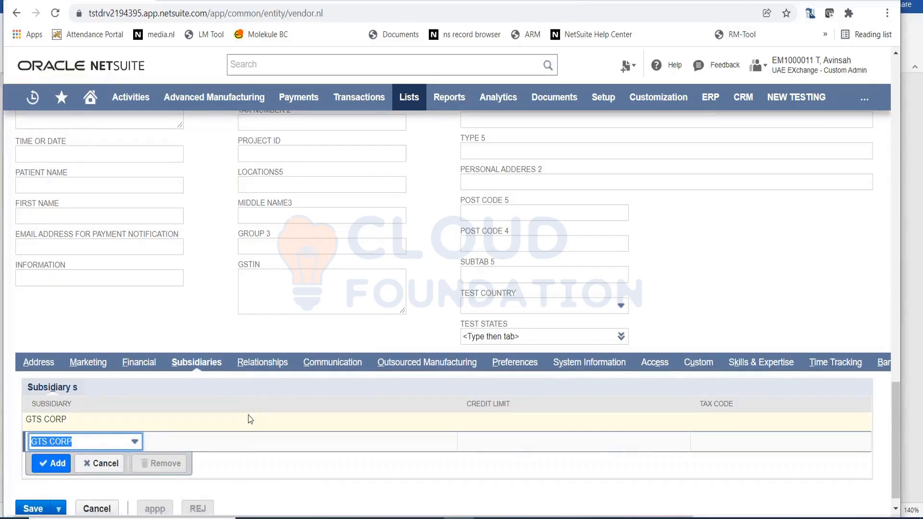
Step: Add ANZ to the vendor's list of subsidiaries
{"action": "scroll", "coordinate": [248, 414], "scroll_direction": "up", "scroll_amount": 15}
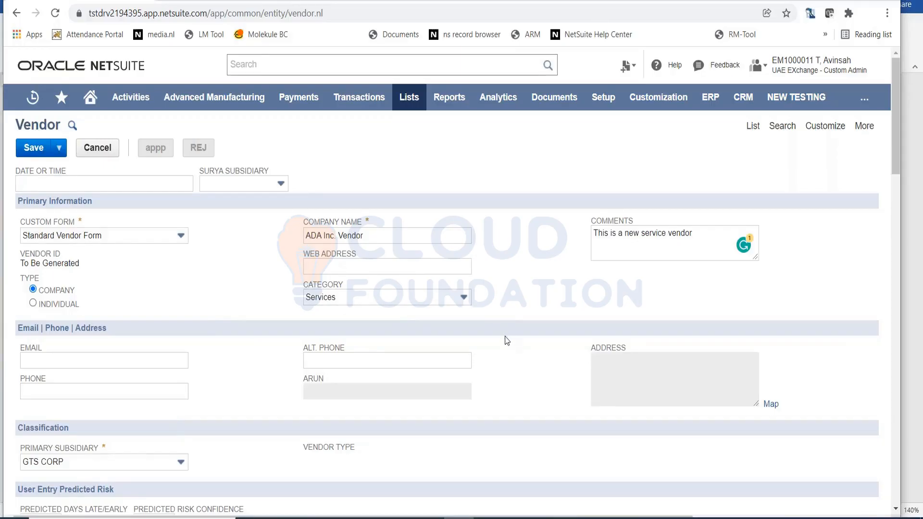
{"action": "scroll", "coordinate": [506, 341], "scroll_direction": "down", "scroll_amount": 20}
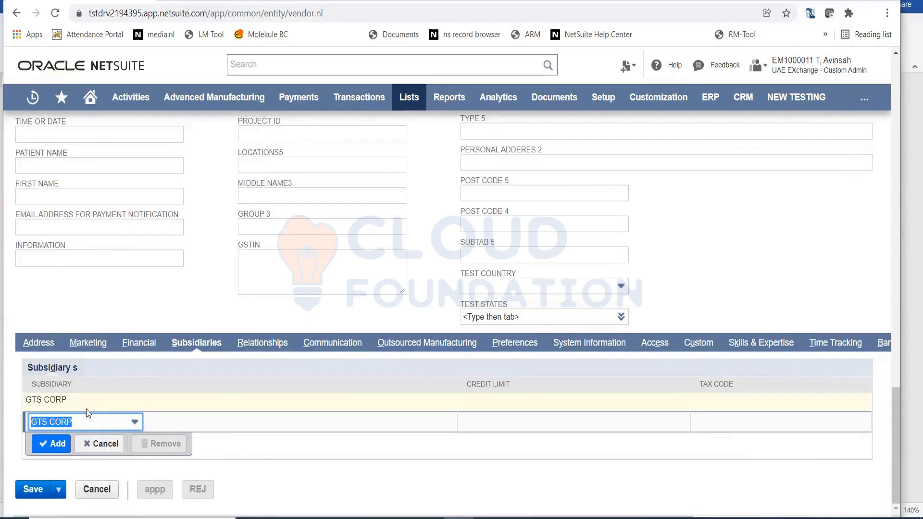
{"action": "left_click", "coordinate": [135, 423]}
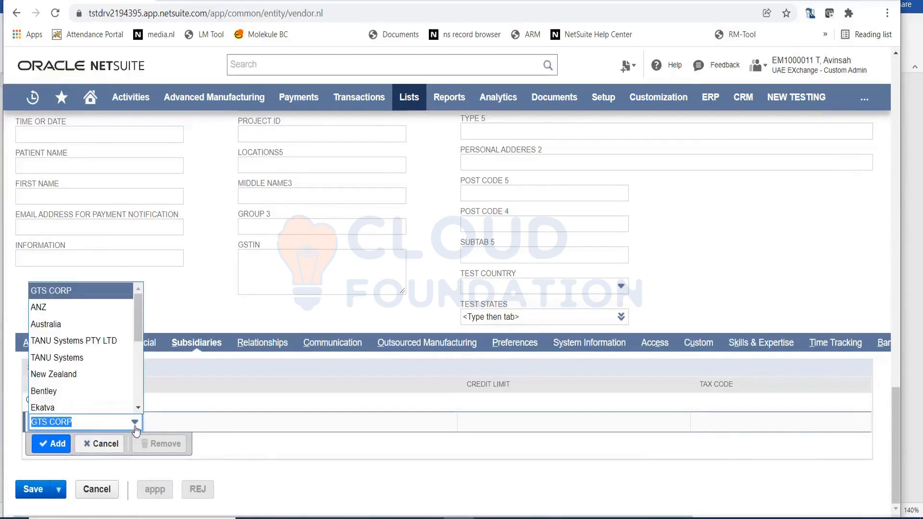
{"action": "left_click", "coordinate": [91, 312]}
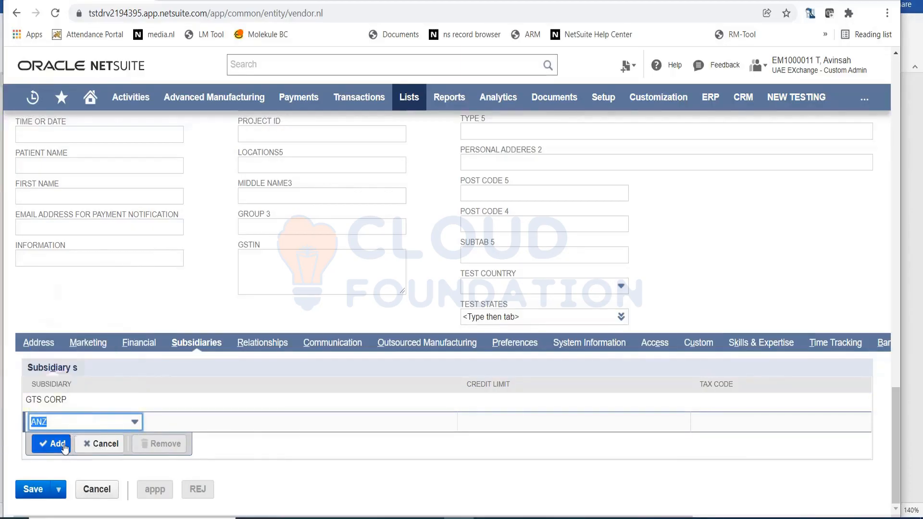
{"action": "left_click", "coordinate": [61, 444]}
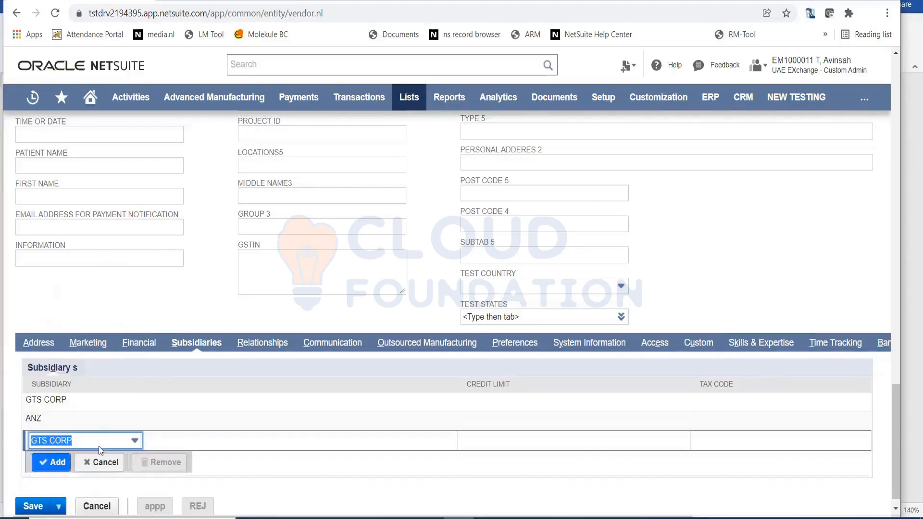
Step: Add Australia as a further subsidiary for the vendor
{"action": "left_click", "coordinate": [134, 444]}
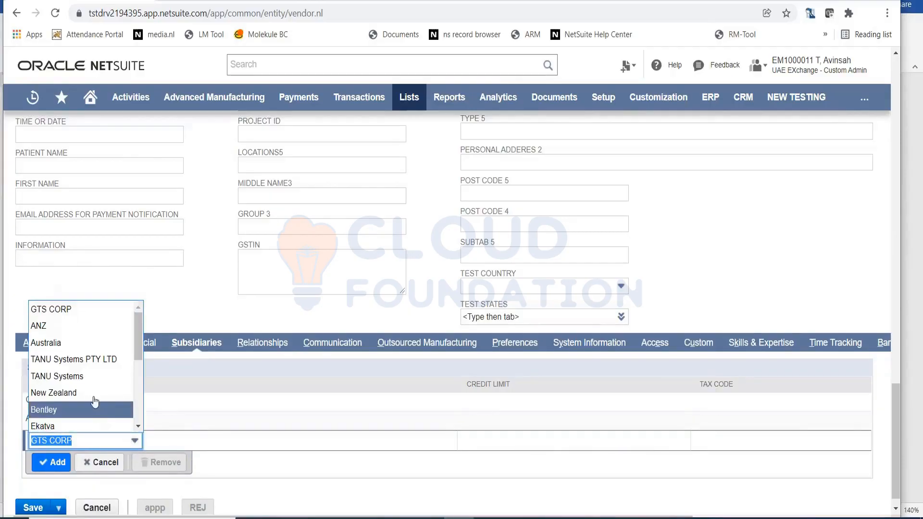
{"action": "left_click", "coordinate": [55, 342]}
{"action": "left_click", "coordinate": [58, 462]}
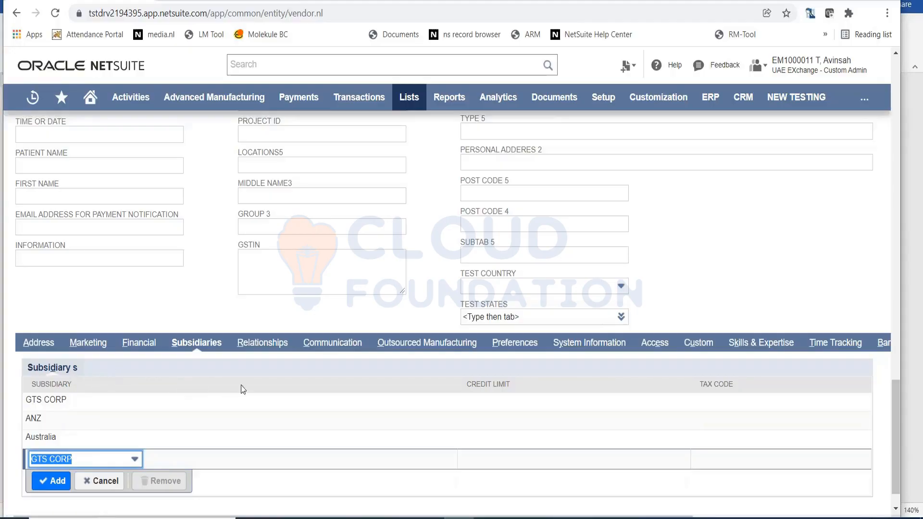
Step: Start a contact entry in the vendor's relationships with the contact's name and the job title Sales Manager
{"action": "left_click", "coordinate": [254, 346]}
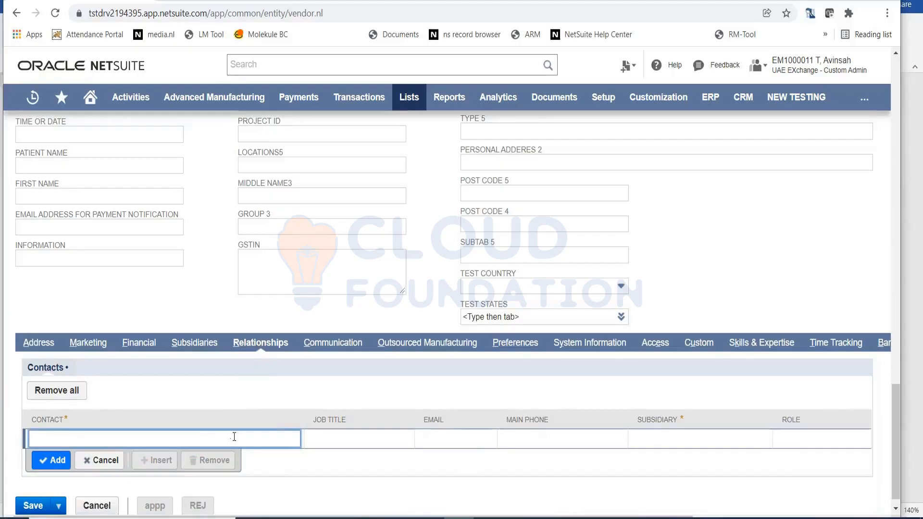
{"action": "scroll", "coordinate": [233, 431], "scroll_direction": "up", "scroll_amount": 15}
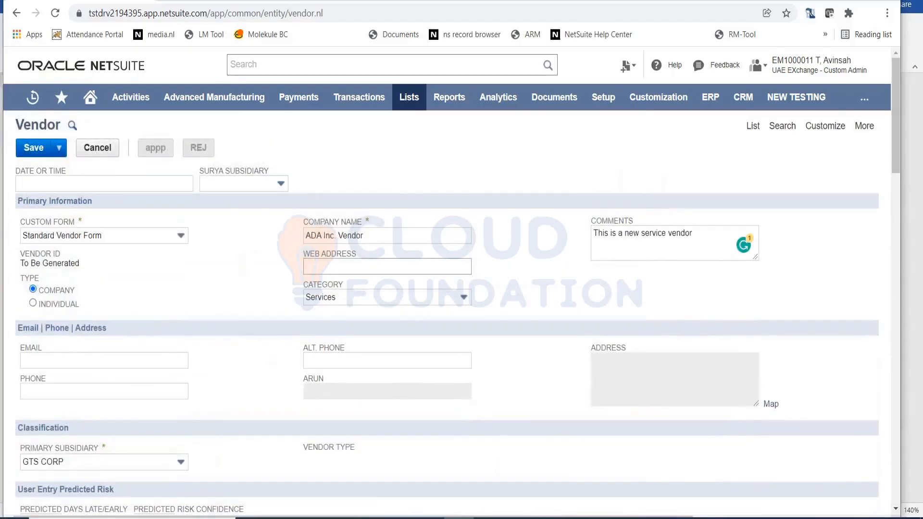
{"action": "scroll", "coordinate": [360, 421], "scroll_direction": "down", "scroll_amount": 15}
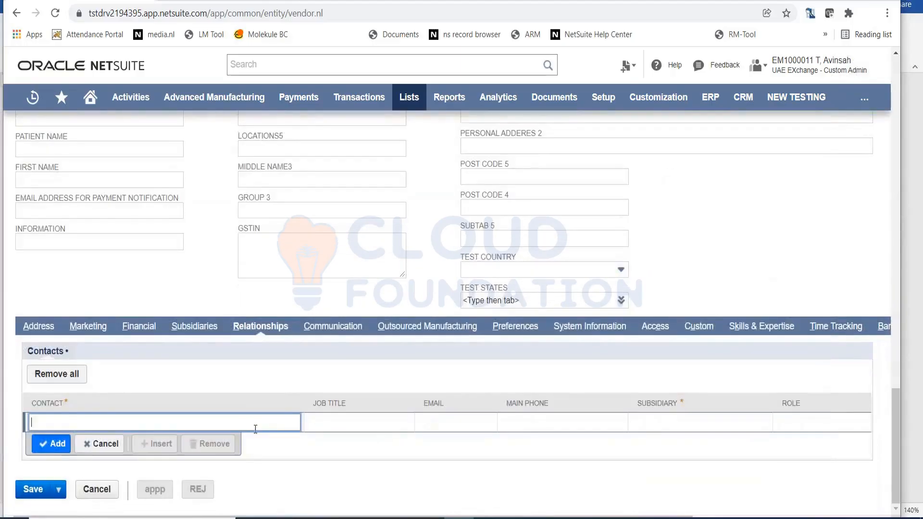
{"action": "left_click", "coordinate": [262, 426]}
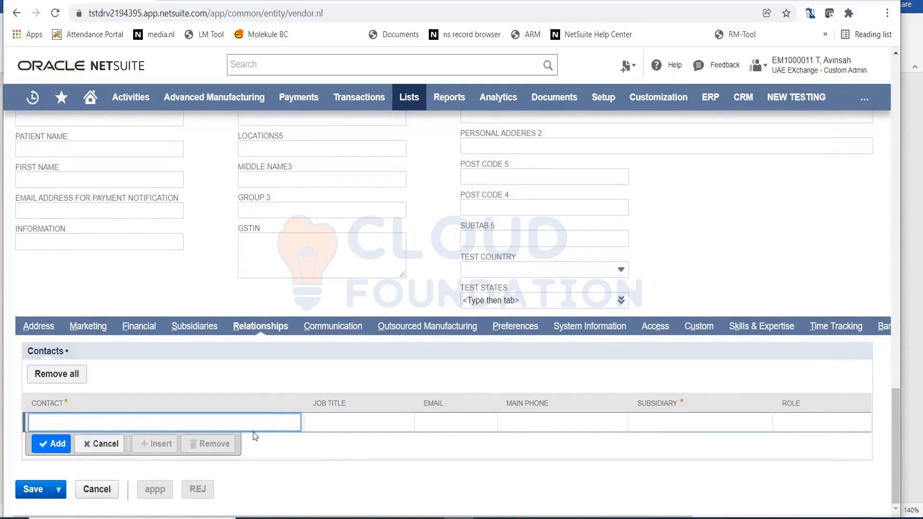
{"action": "type", "text": "Mr."}
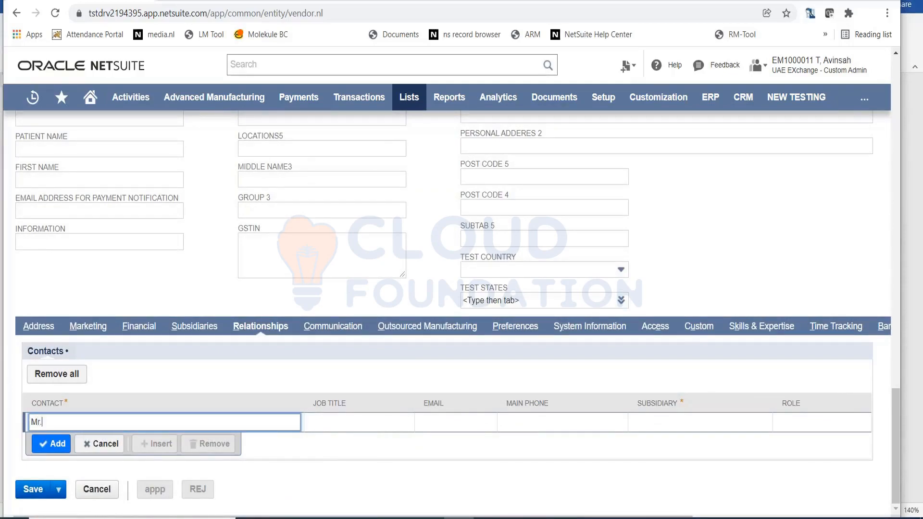
{"action": "type", "text": "XYZ"}
{"action": "key", "text": "Tab"}
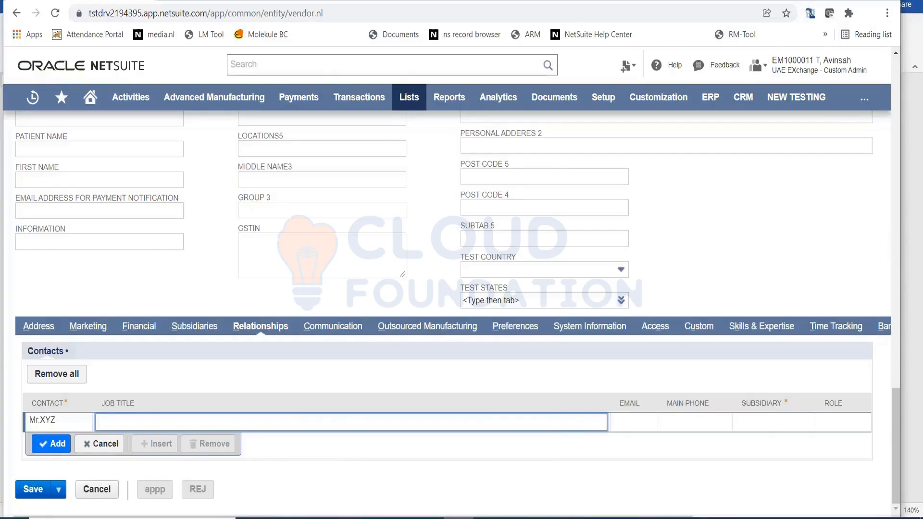
{"action": "type", "text": "Sales Manager"}
{"action": "key", "text": "Tab"}
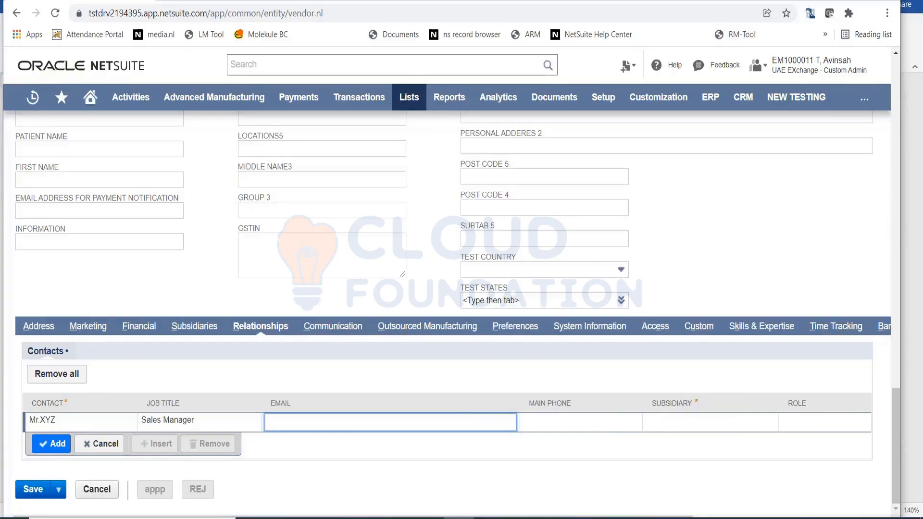
Step: Leave the contact's email and phone blank, assign subsidiary GTS CORP, and add the contact to the vendor
{"action": "key", "text": "Tab"}
{"action": "key", "text": "Tab"}
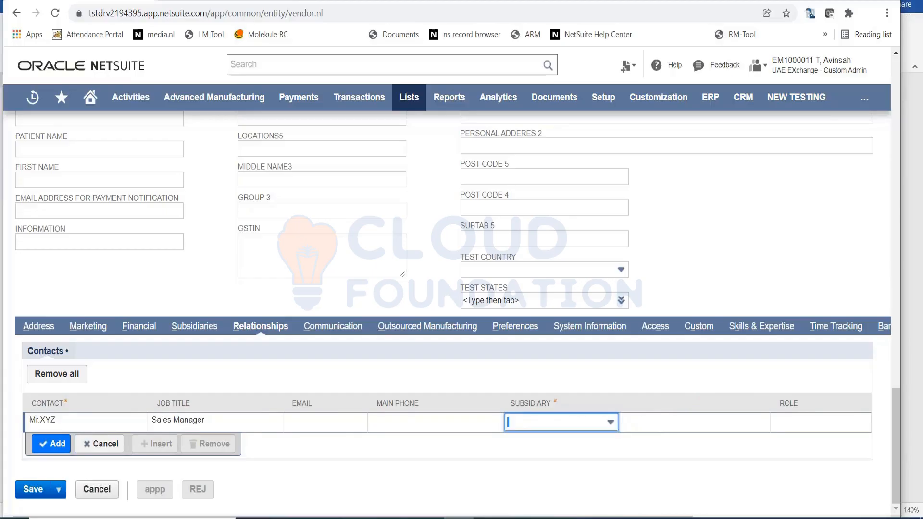
{"action": "key", "text": "Down"}
{"action": "key", "text": "Tab"}
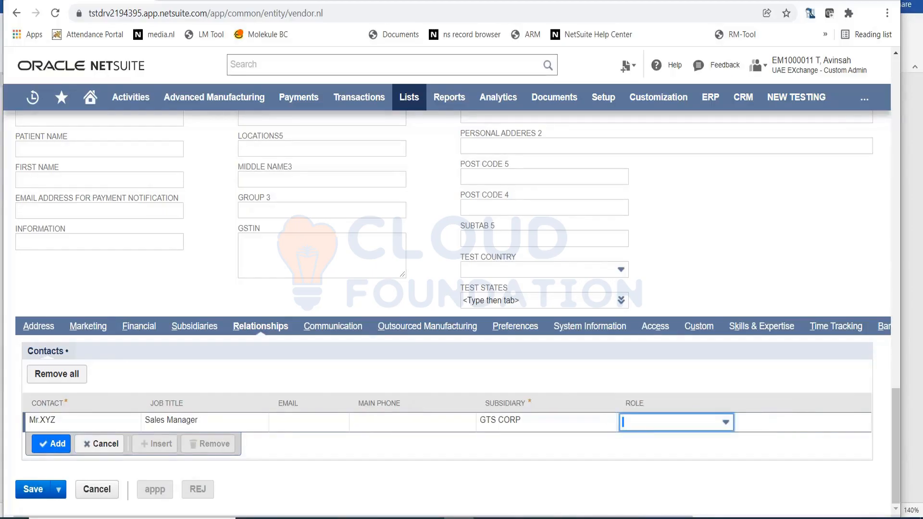
{"action": "left_click", "coordinate": [50, 444]}
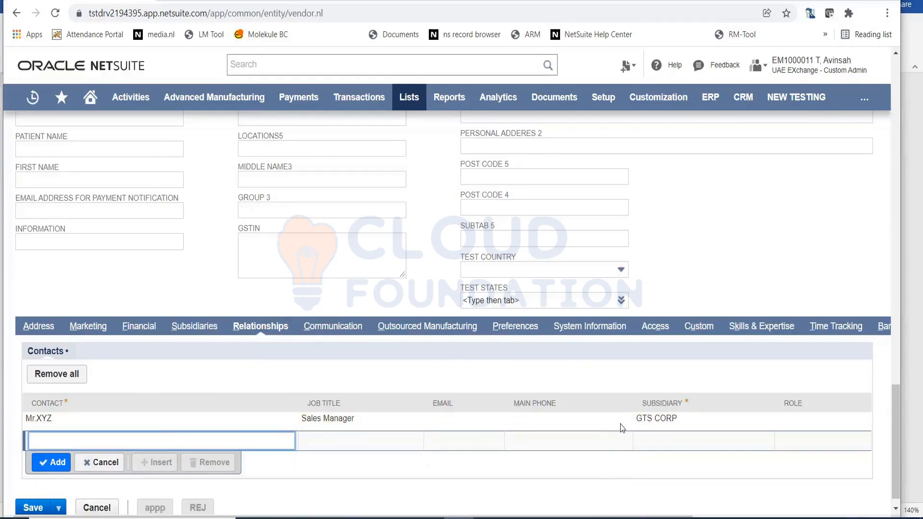
Step: Add a United States address for ADA Inc. Vendor as default shipping and billing address, accepting it without a postal code
{"action": "left_click", "coordinate": [35, 330]}
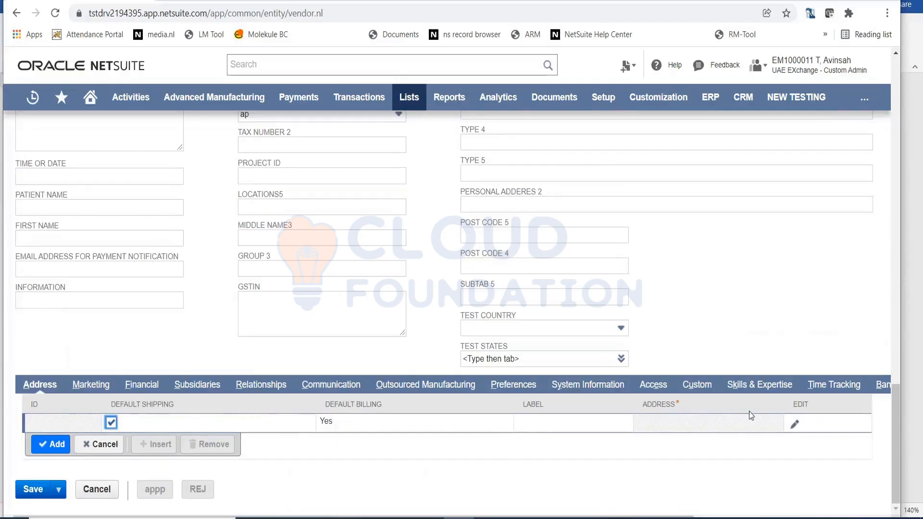
{"action": "left_click", "coordinate": [801, 430]}
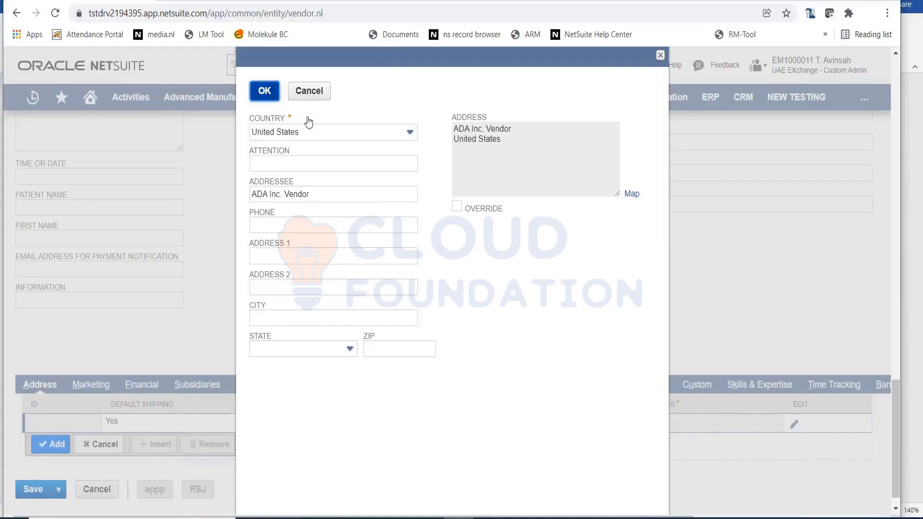
{"action": "left_click", "coordinate": [264, 91]}
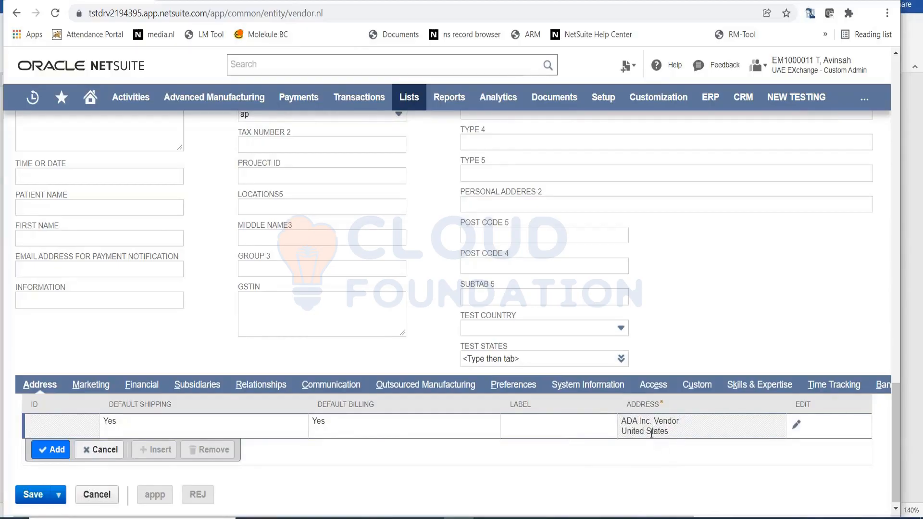
{"action": "left_click", "coordinate": [66, 453]}
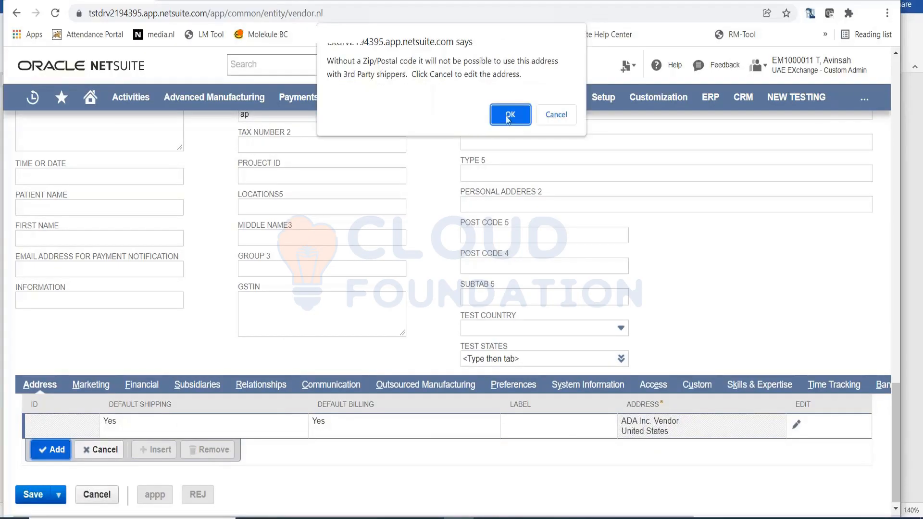
{"action": "left_click", "coordinate": [508, 117]}
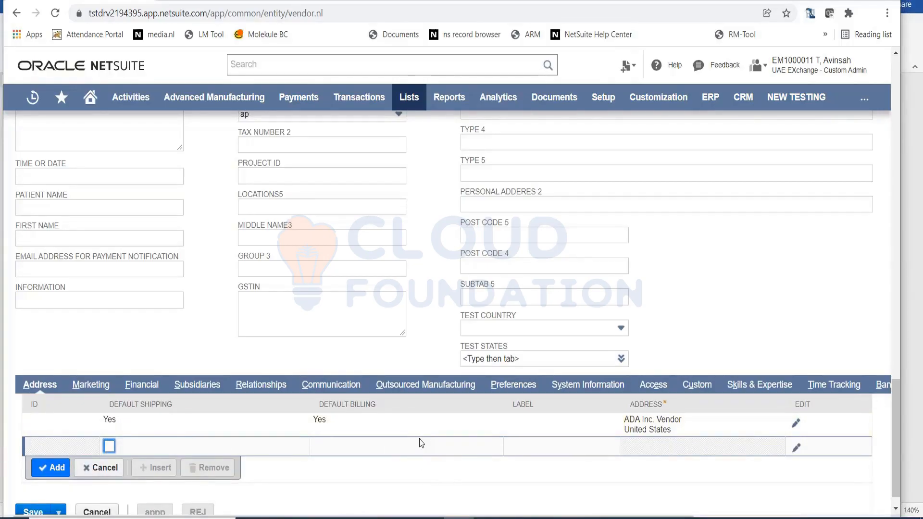
Step: Save the new ADA Inc. Vendor record
{"action": "scroll", "coordinate": [421, 442], "scroll_direction": "up", "scroll_amount": 10}
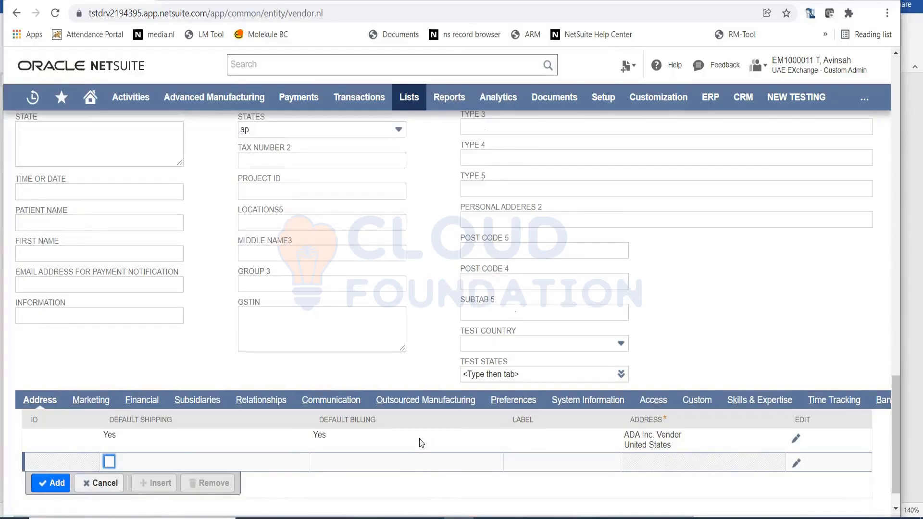
{"action": "scroll", "coordinate": [41, 187], "scroll_direction": "up", "scroll_amount": 5}
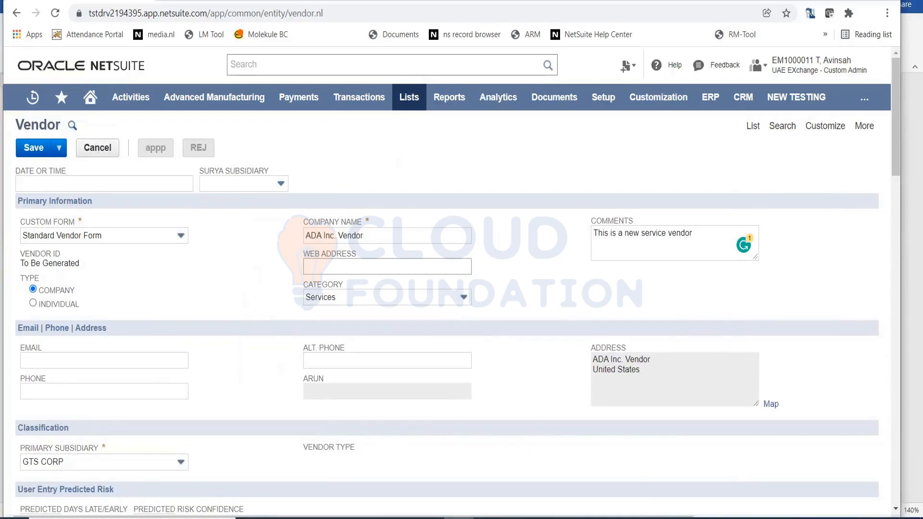
{"action": "left_click", "coordinate": [31, 154]}
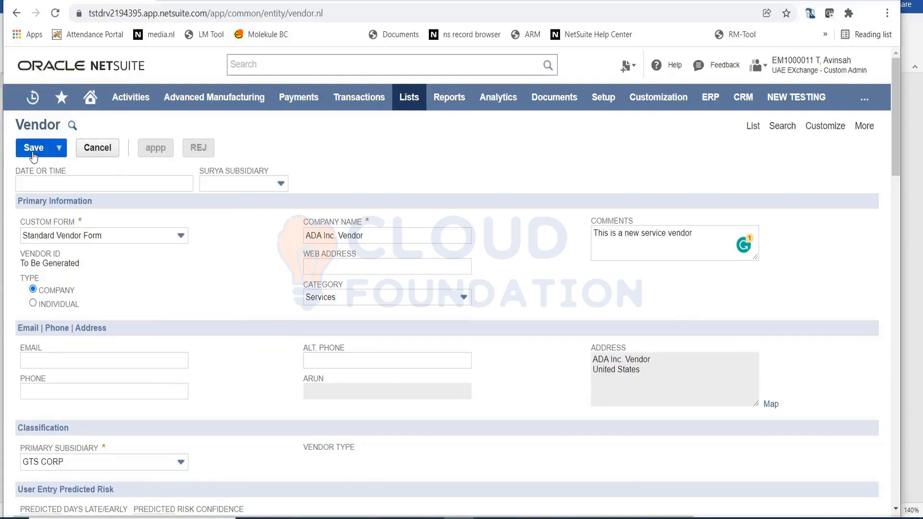